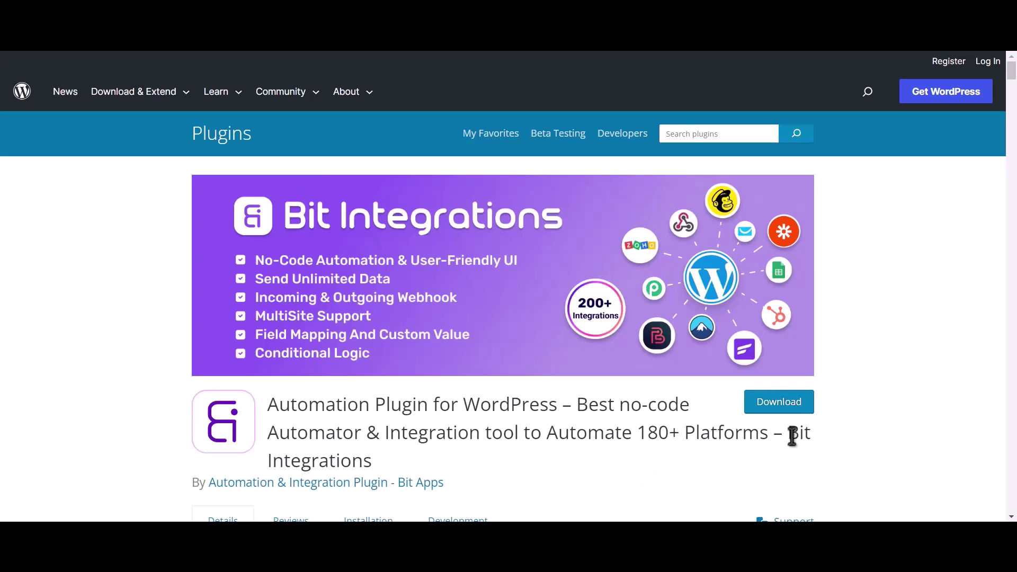
Step: Start a new integration and pick Bit Assist as its trigger by searching 'bit'
left_click_drag(787, 432, 800, 456)
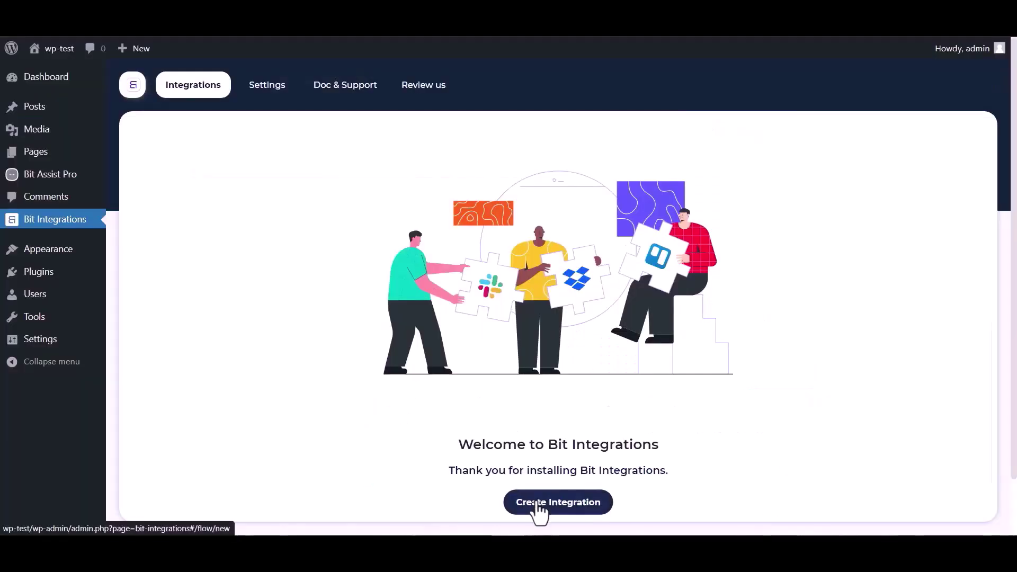
left_click(536, 504)
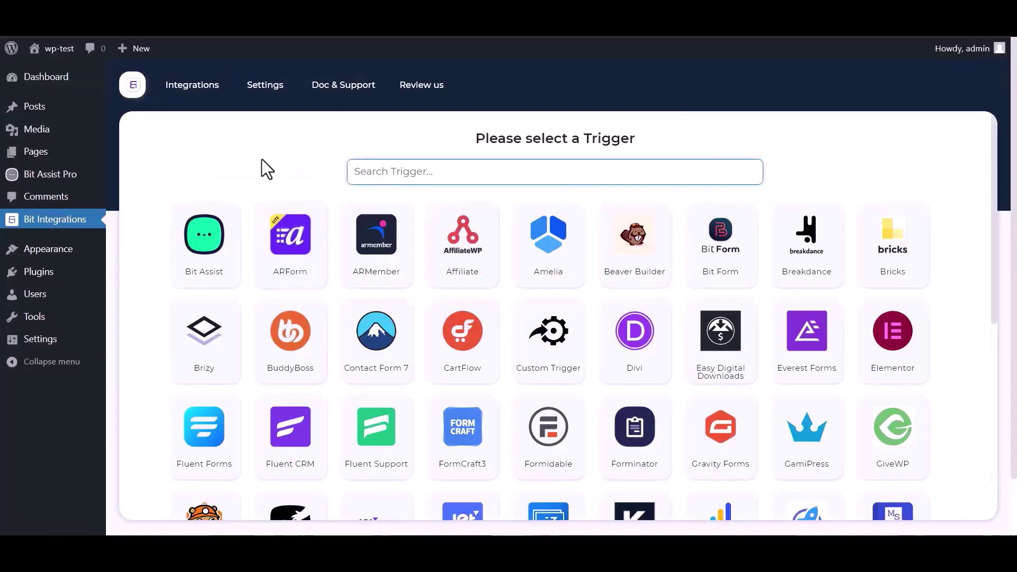
left_click(402, 171)
type("bit")
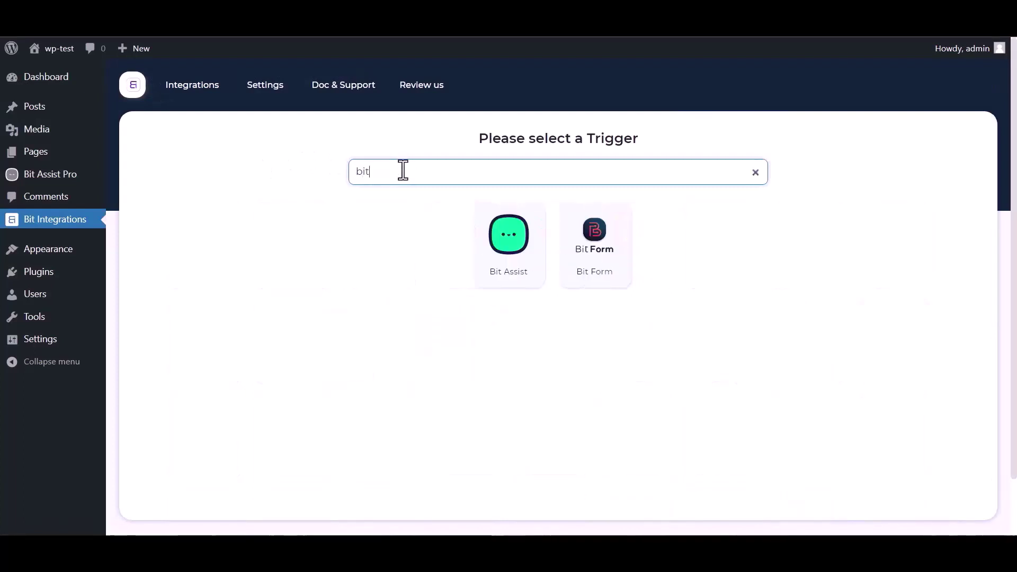
left_click(511, 252)
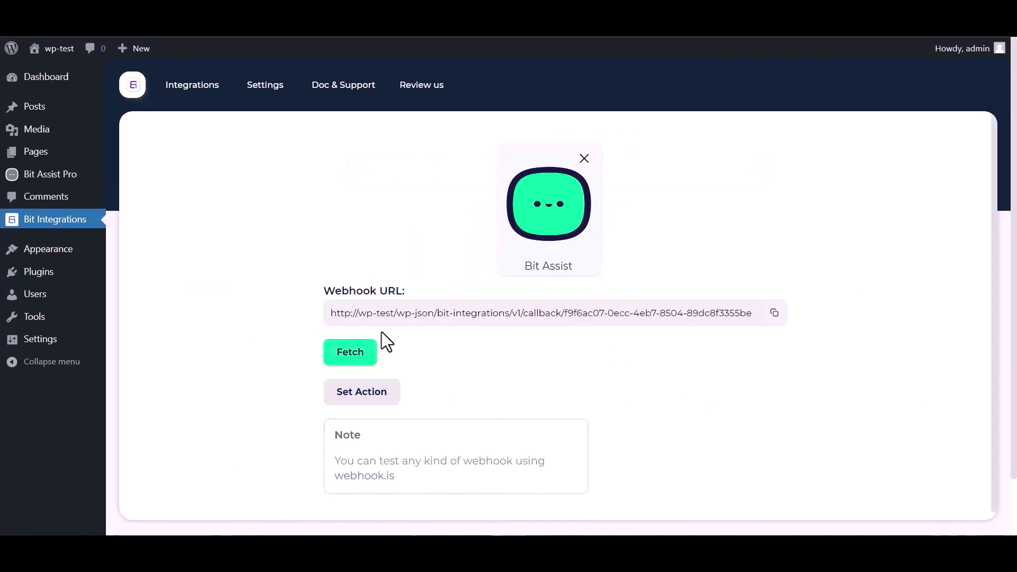
Step: Copy the Bit Assist webhook URL, then create a widget named 'Bit Integrations'
left_click(774, 313)
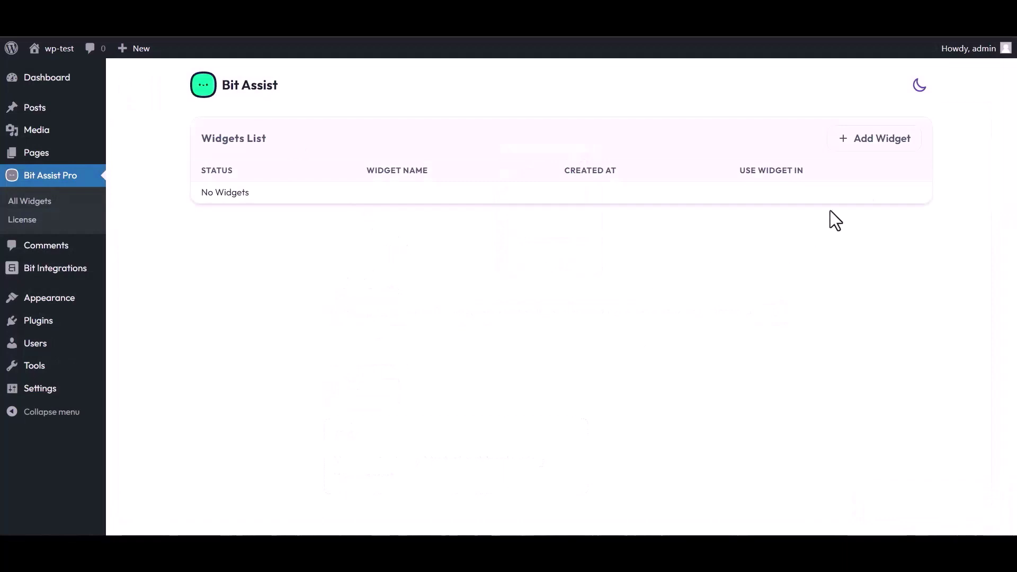
left_click(877, 141)
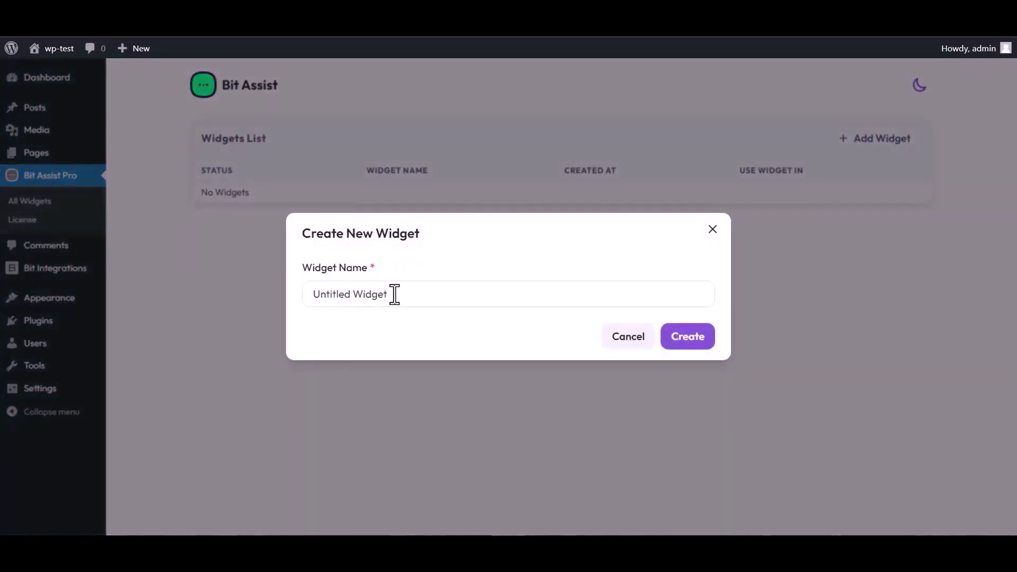
left_click(395, 294)
key("ctrl+a")
type("B")
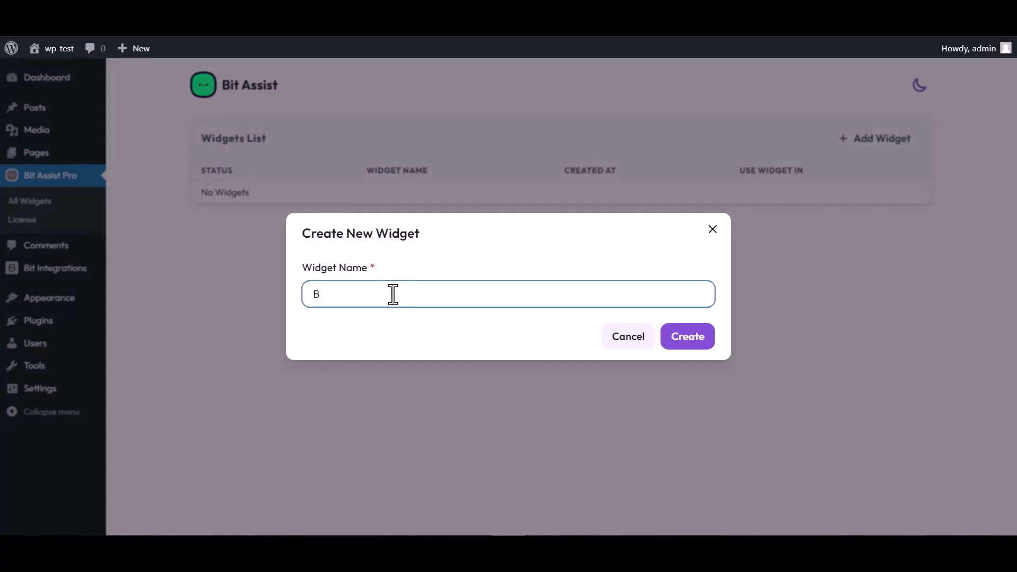
type("it Integrations")
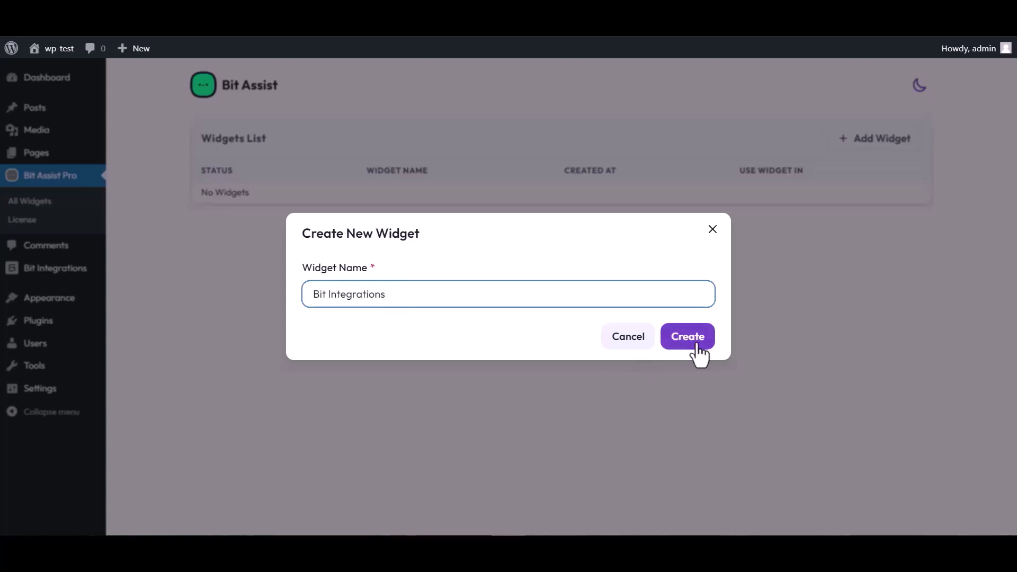
left_click(692, 342)
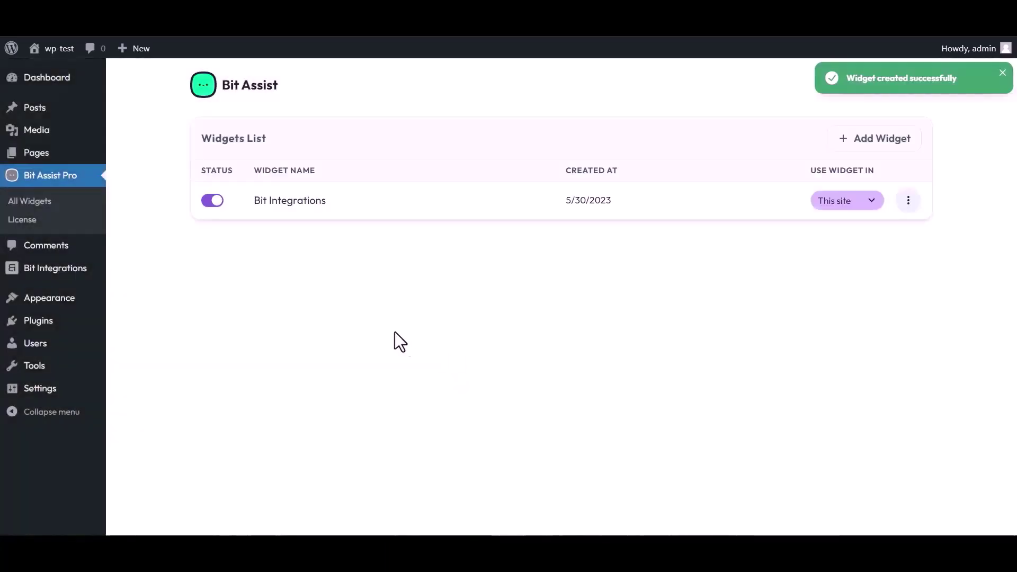
left_click(908, 200)
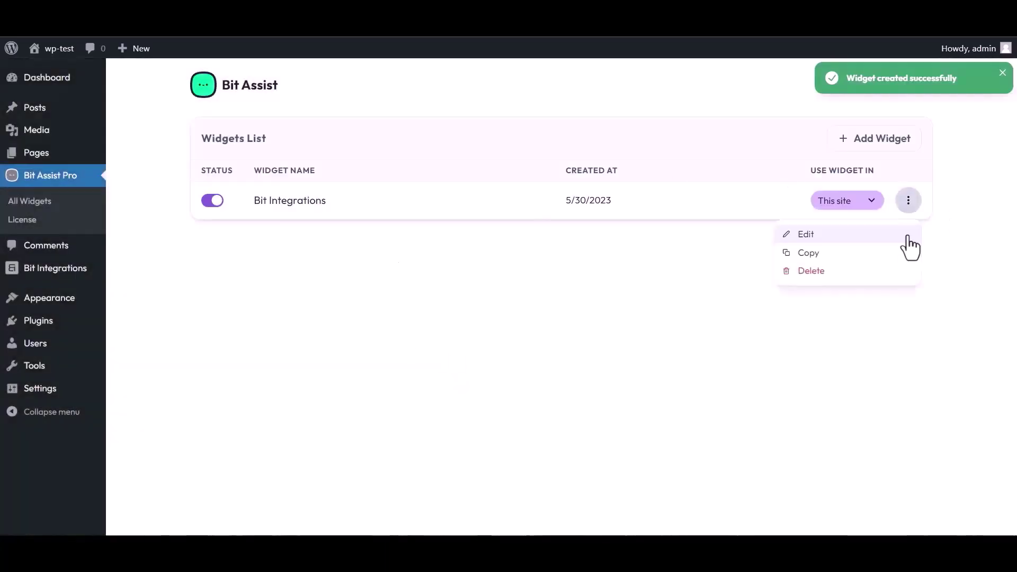
Step: Add a Custom Form channel to the Bit Integrations widget, titled 'Bit Integrations'
left_click(805, 237)
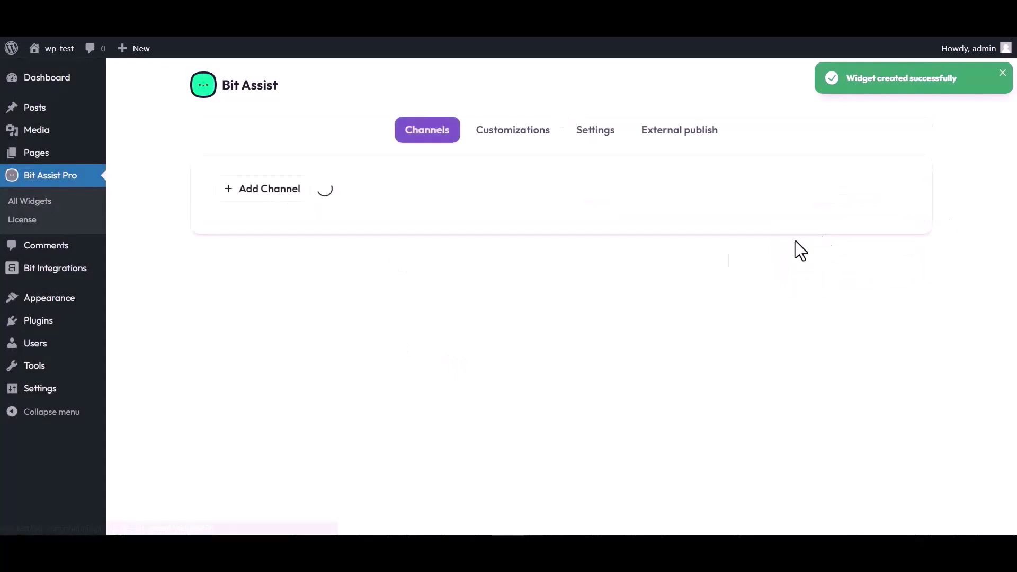
left_click(276, 202)
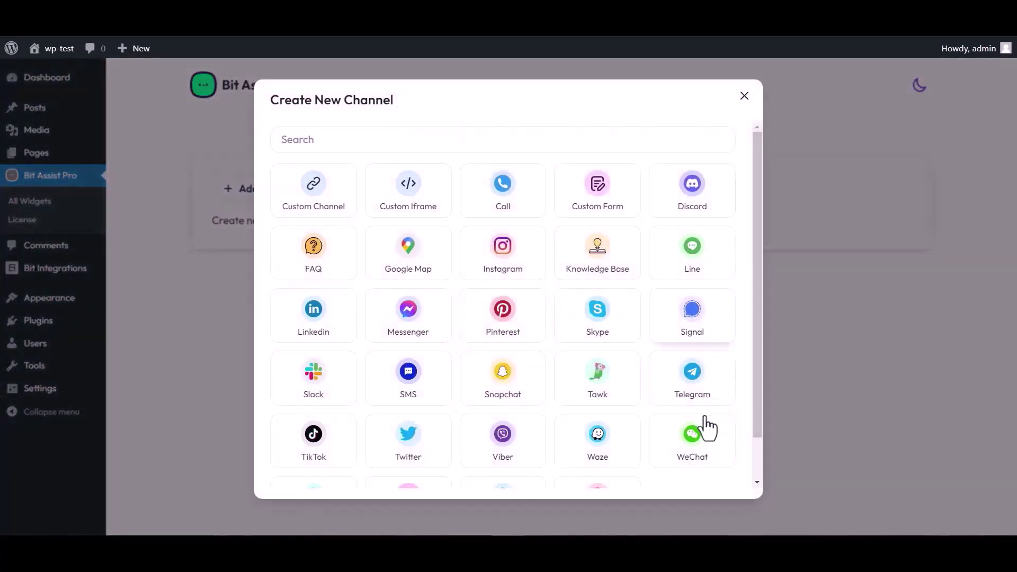
left_click(600, 204)
triple_click(356, 167)
type("Bit Integrations")
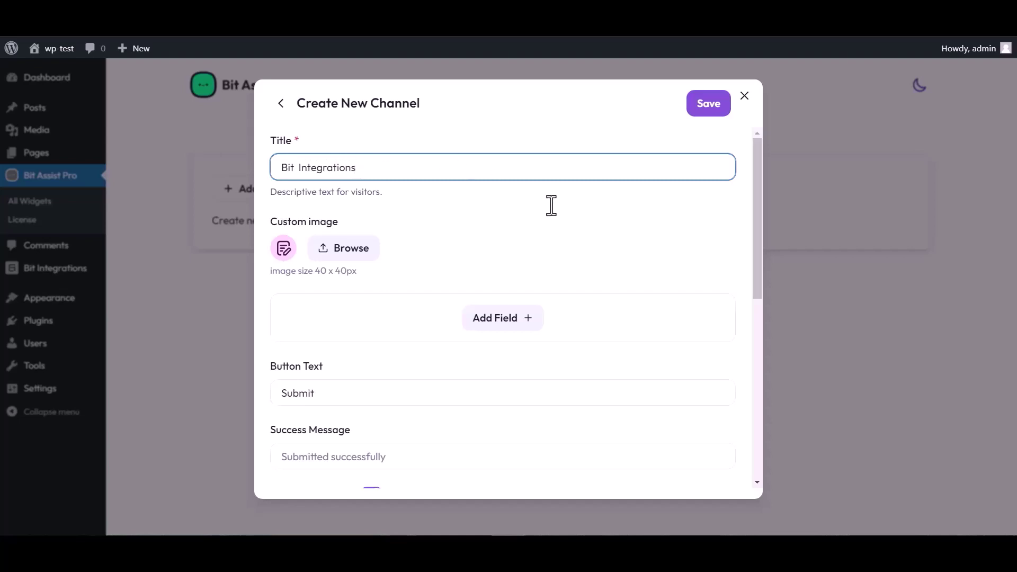
Step: Add a Text, an Email and a Number field to the custom form
left_click(505, 321)
left_click(437, 357)
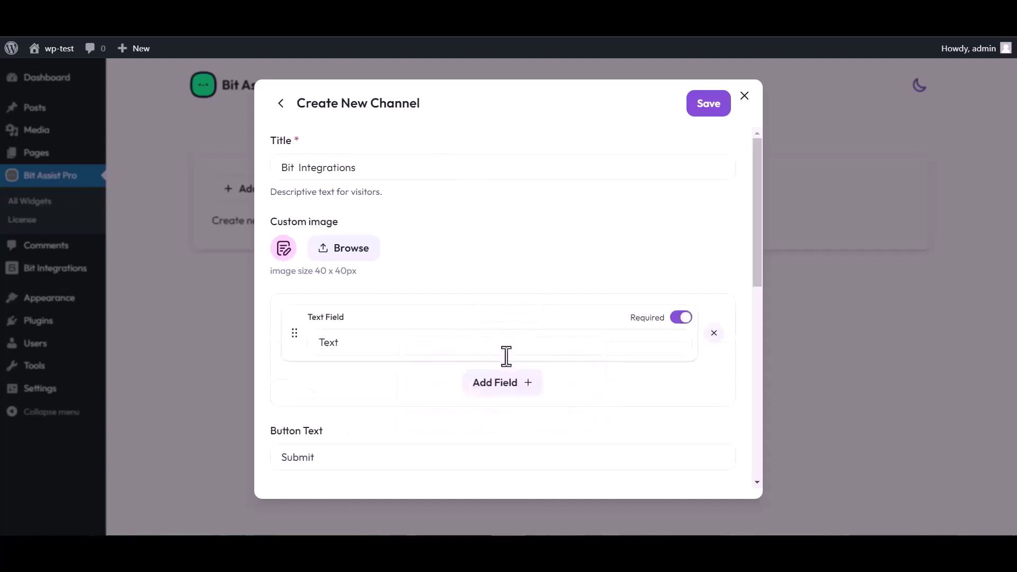
left_click(503, 385)
left_click(502, 422)
left_click(506, 448)
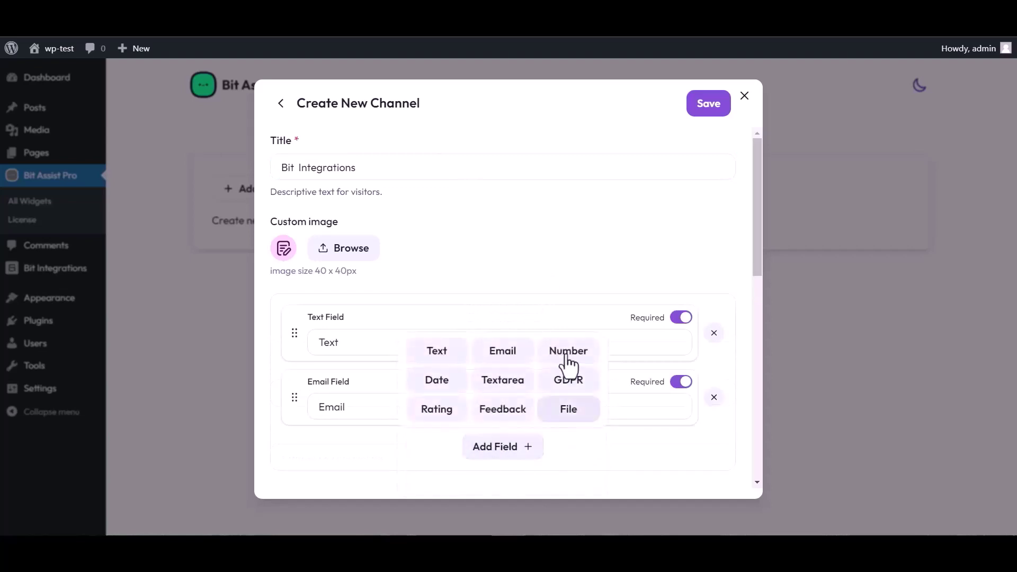
left_click(567, 352)
scroll(488, 370, "down", 4)
scroll(464, 257, "up", 4)
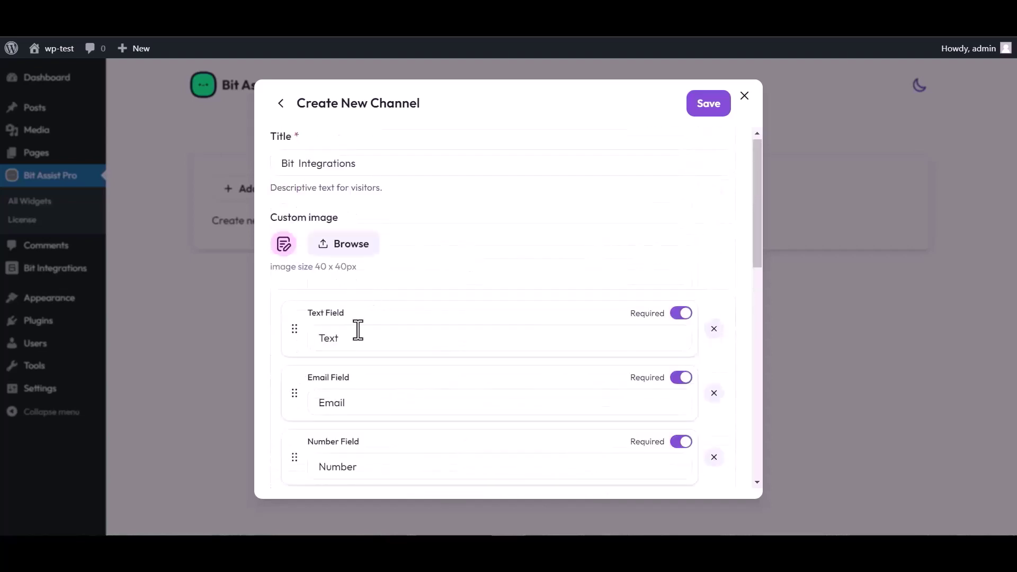
double_click(347, 340)
Step: Label the text field 'Name', paste the webhook URL into Webhook URL, and save the channel
type("Name")
scroll(582, 281, "down", 4)
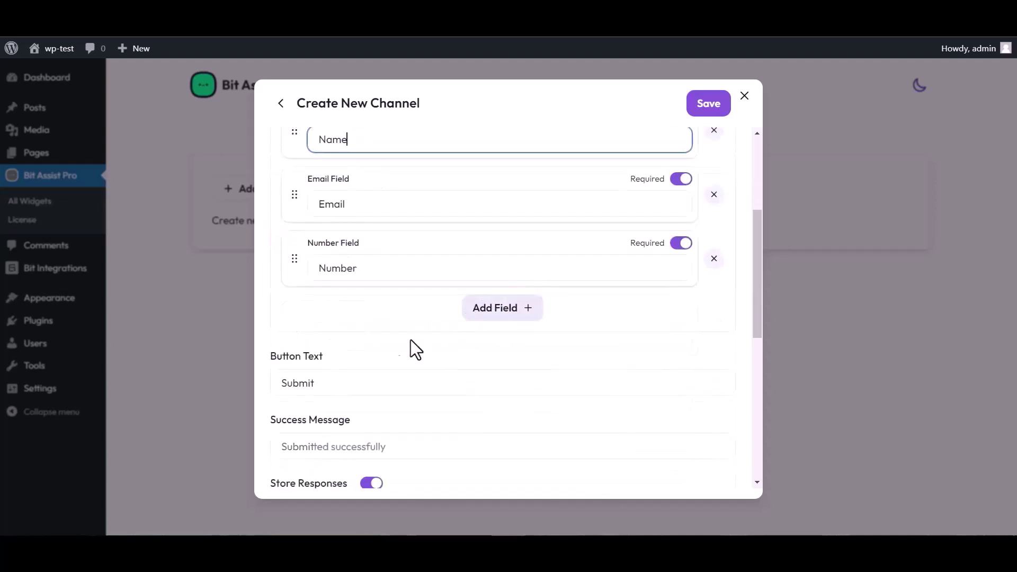
scroll(396, 447, "down", 4)
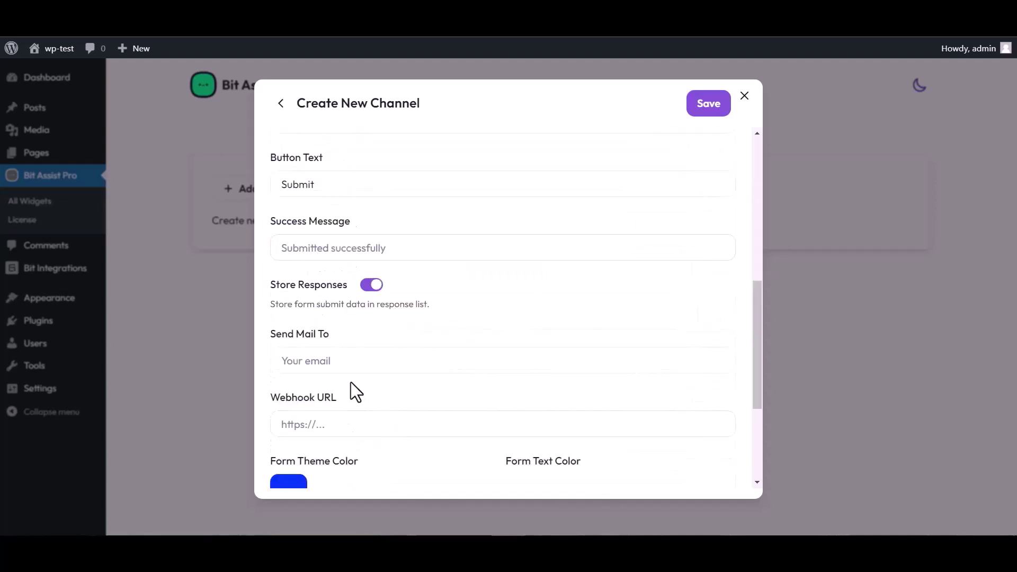
left_click(324, 426)
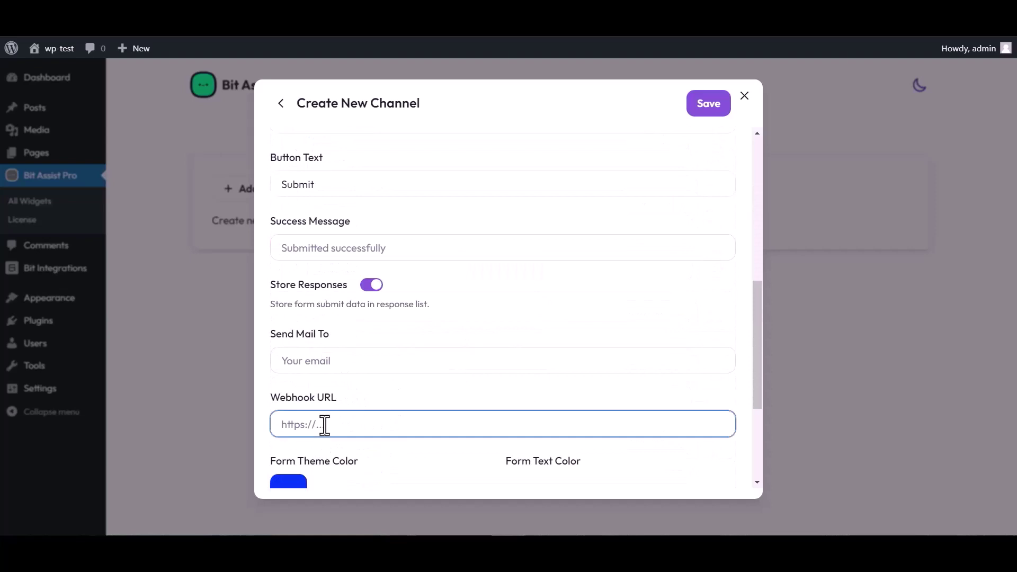
key("ctrl+v")
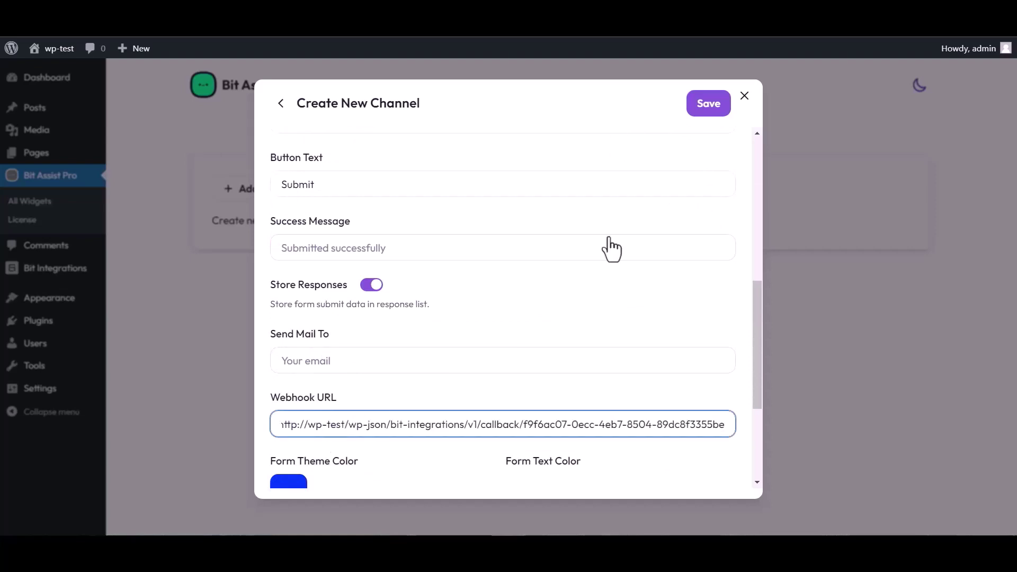
left_click(706, 111)
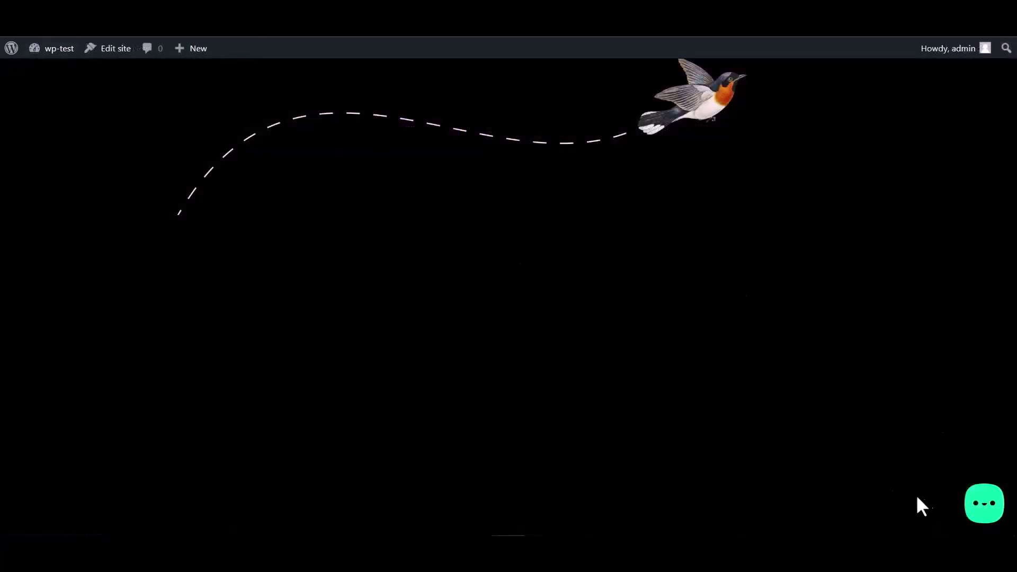
Step: Open the Bit Integrations form in the site's chat widget and enter sample name and email
left_click(981, 510)
left_click(925, 460)
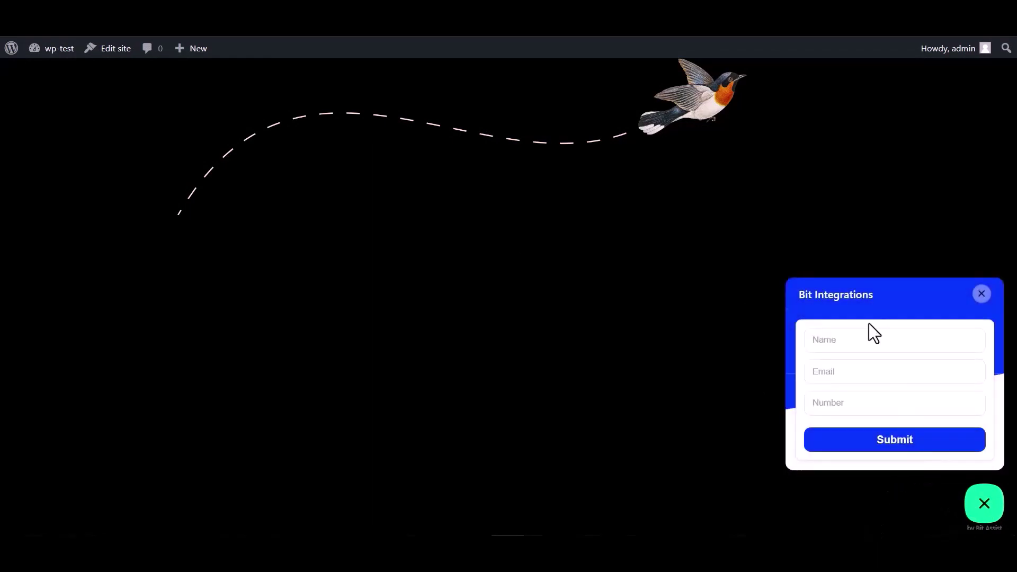
left_click(853, 339)
type("Name")
key("Tab")
type("Email")
left_click(847, 407)
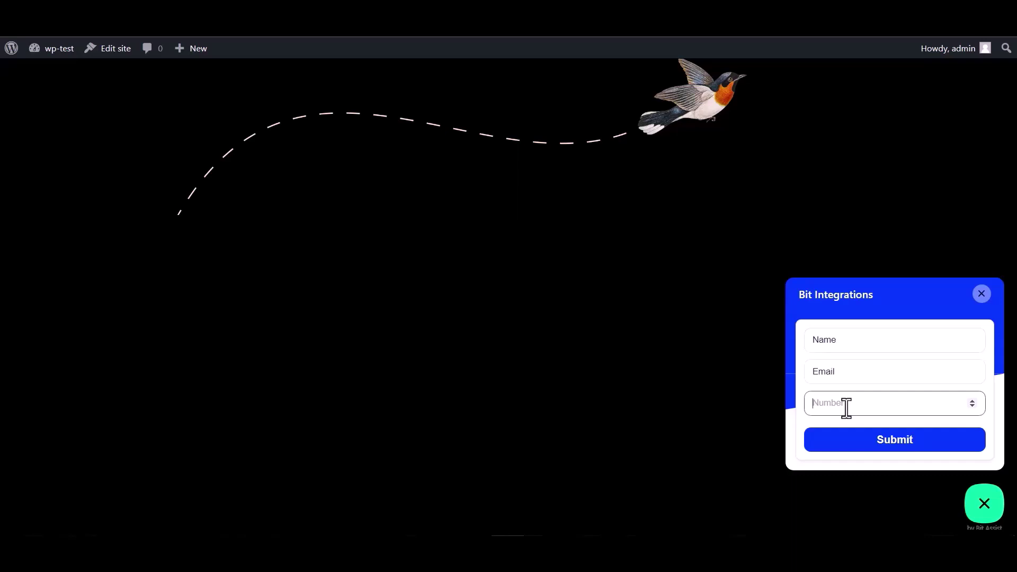
left_click_drag(838, 339, 786, 333)
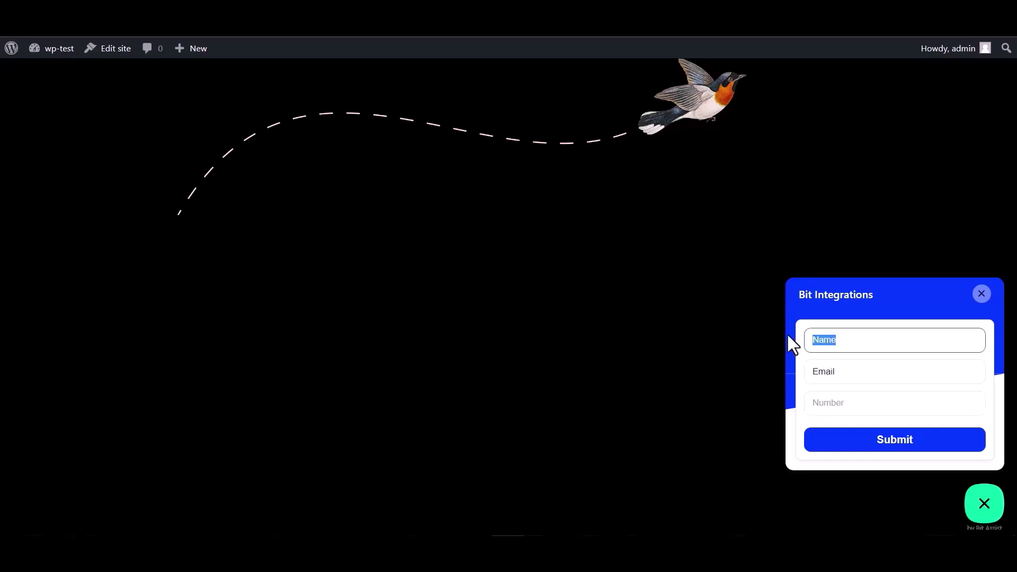
left_click(846, 369)
left_click_drag(846, 368, 771, 368)
left_click(845, 371)
left_click(850, 370)
type("@gmail.com")
left_click(827, 403)
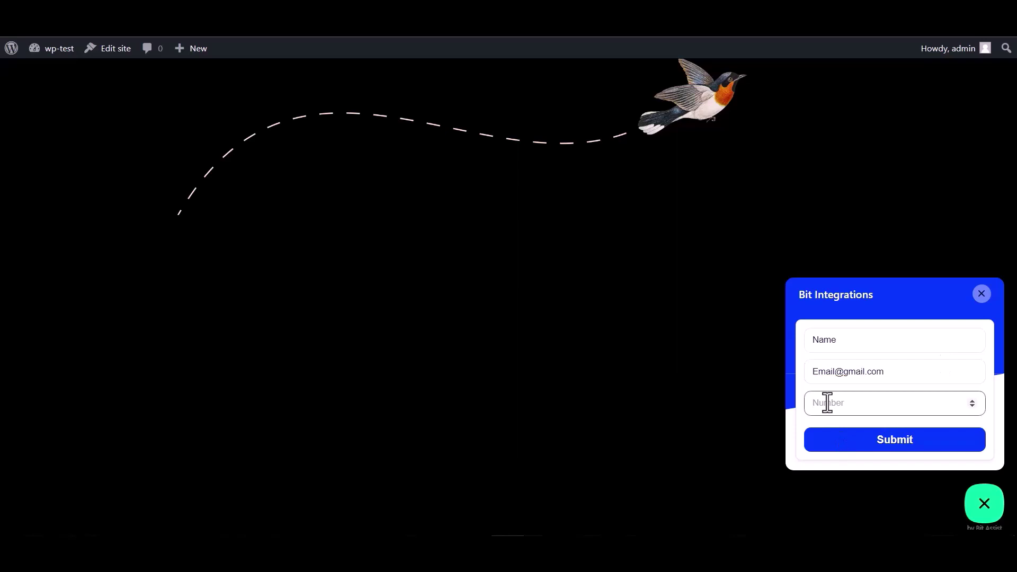
type("000000")
left_click(889, 449)
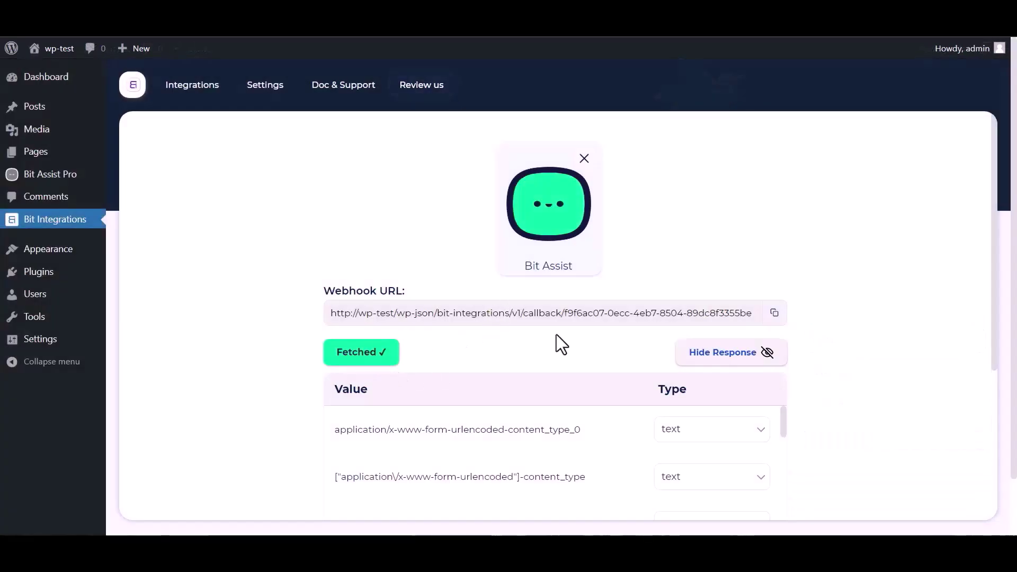
Step: Scroll through the fetched webhook response to review the received name, email and number values
scroll(556, 335, "down", 1)
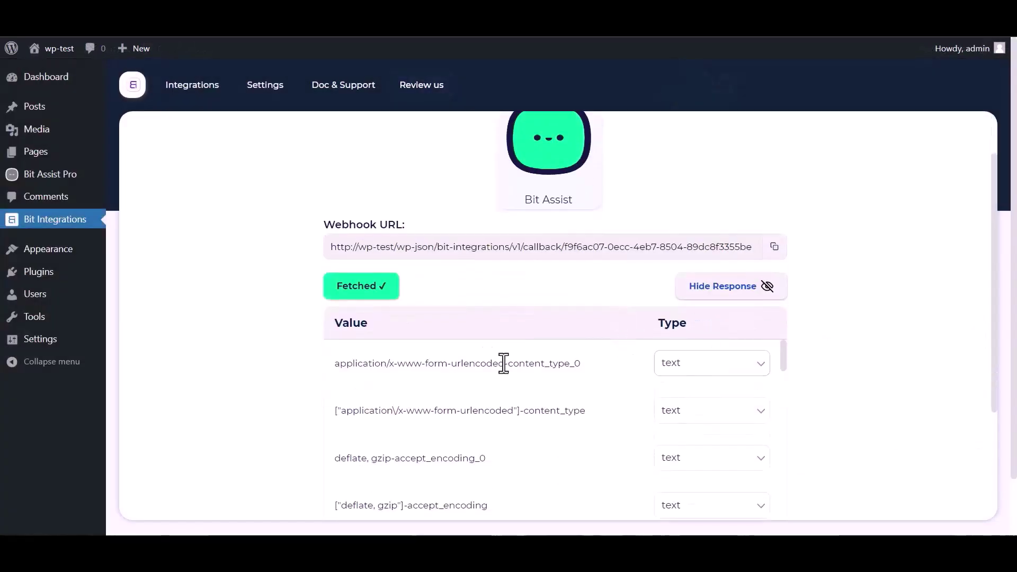
scroll(456, 405, "down", 10)
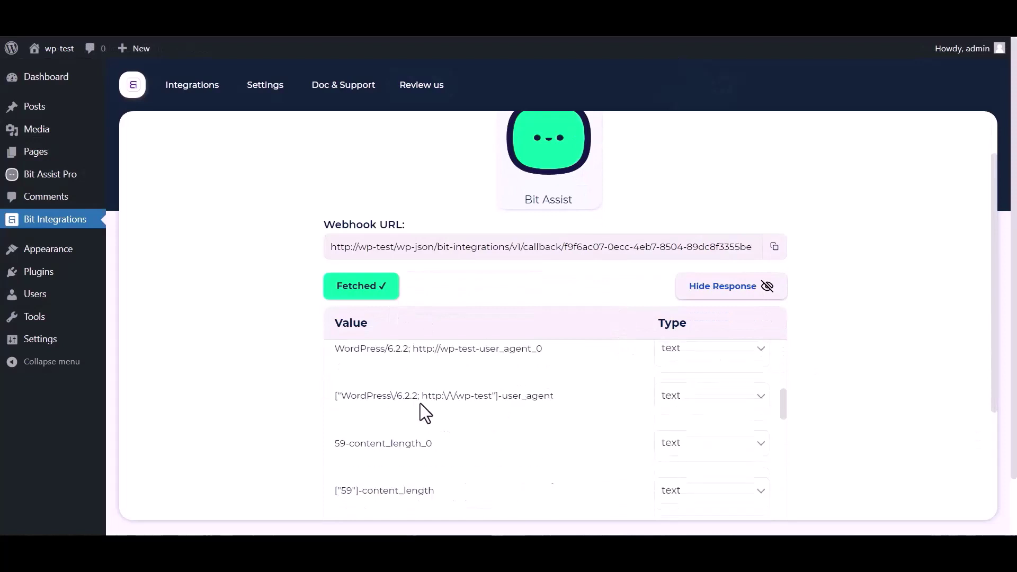
scroll(277, 420, "down", 5)
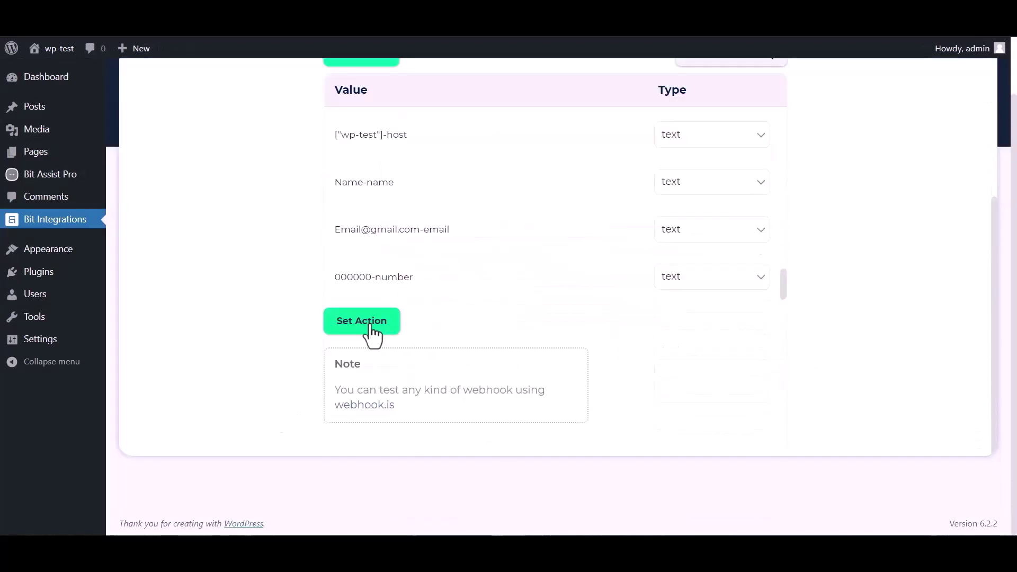
Step: Set SyncSpider as the integration's action app
left_click(371, 327)
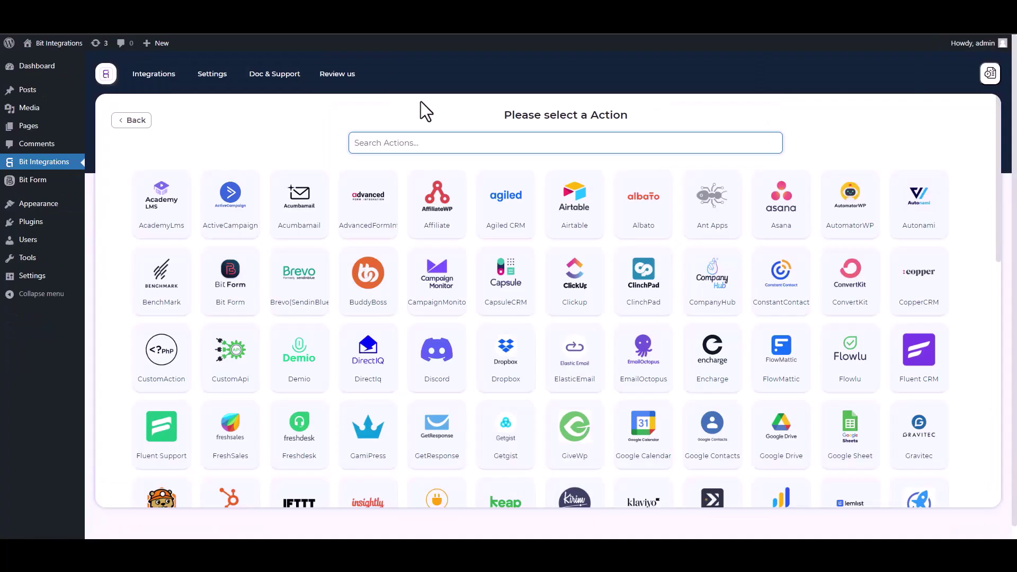
type("SY")
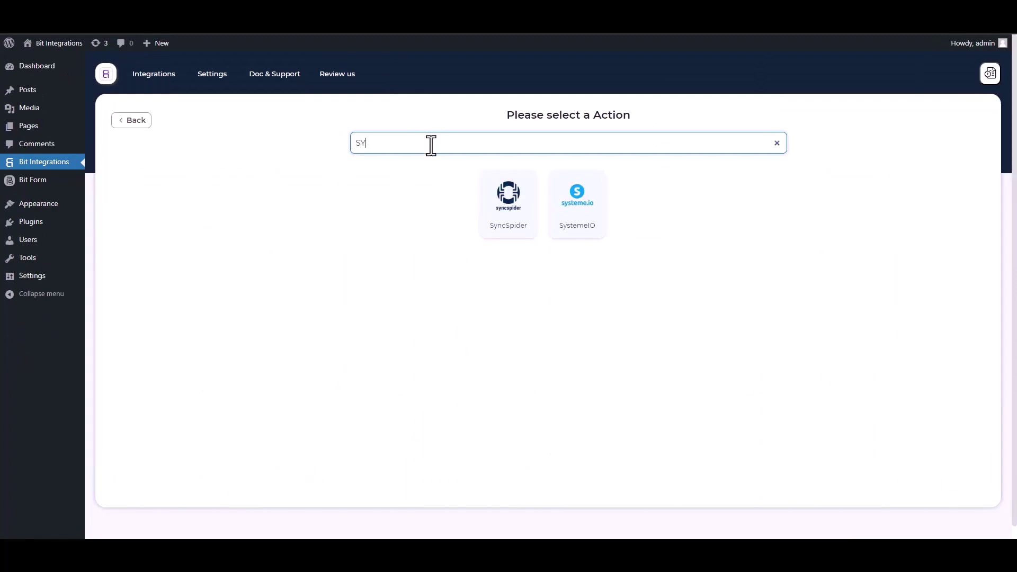
left_click(516, 225)
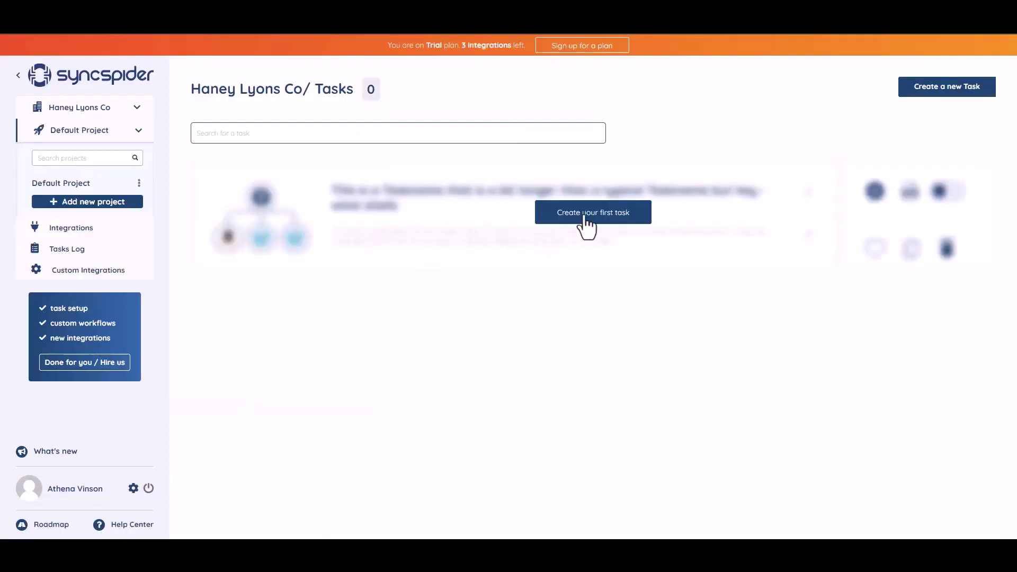
Step: Create a SyncSpider task connecting WebHooks to MailerLite, choosing to build it from scratch
left_click(587, 212)
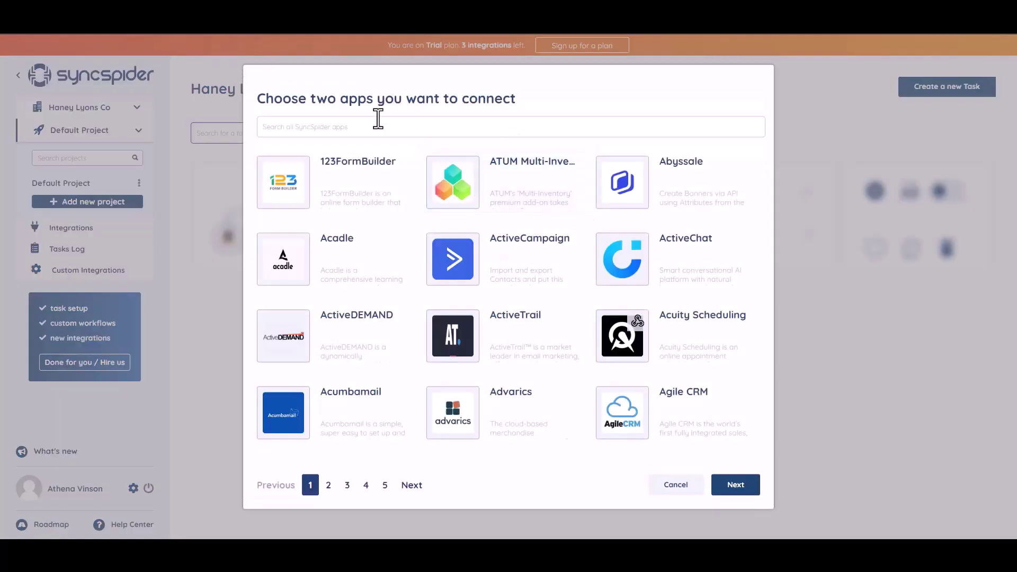
left_click(342, 129)
type("WEB")
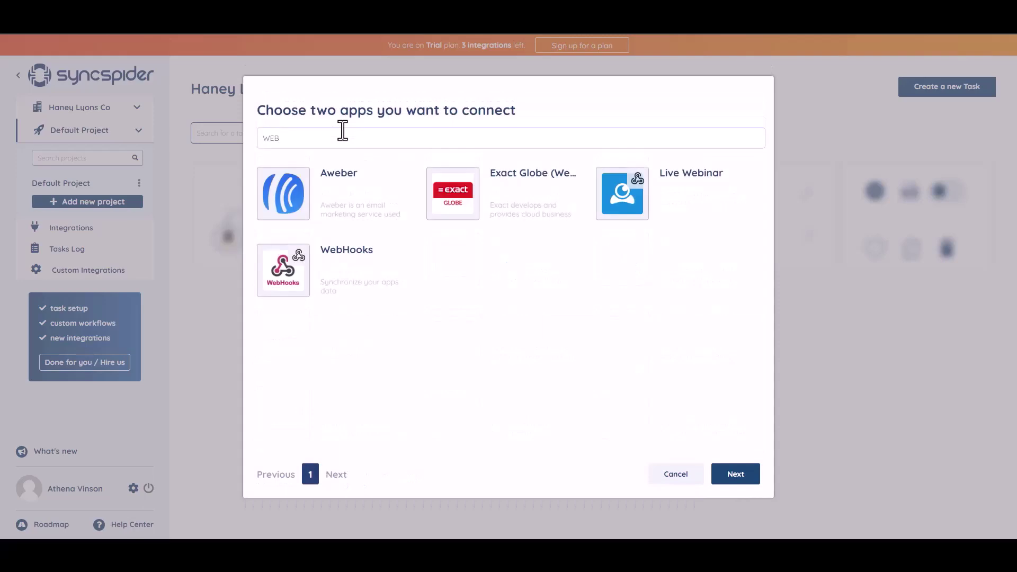
left_click(350, 267)
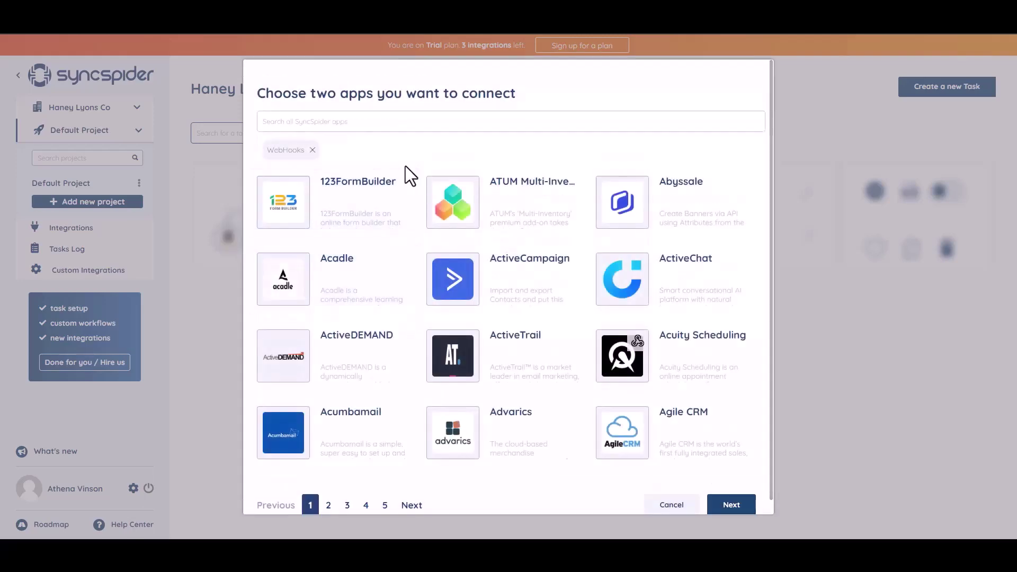
left_click(368, 119)
type("ac")
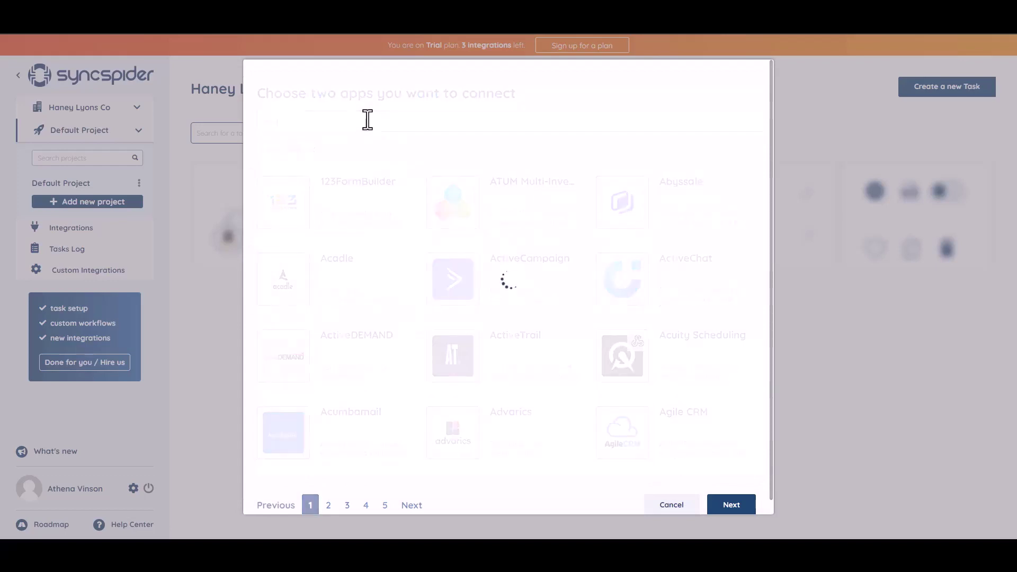
left_click(494, 222)
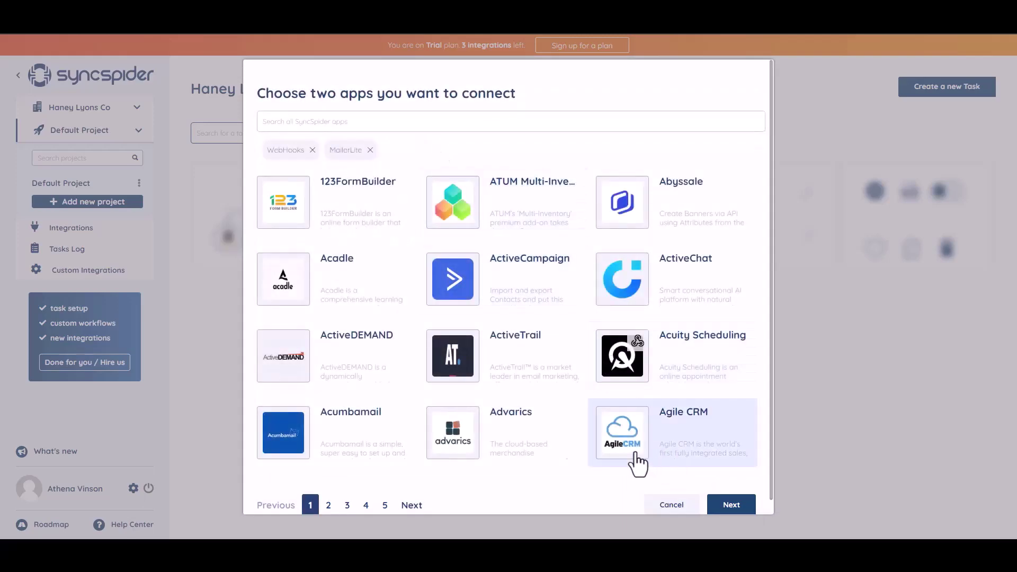
left_click(727, 508)
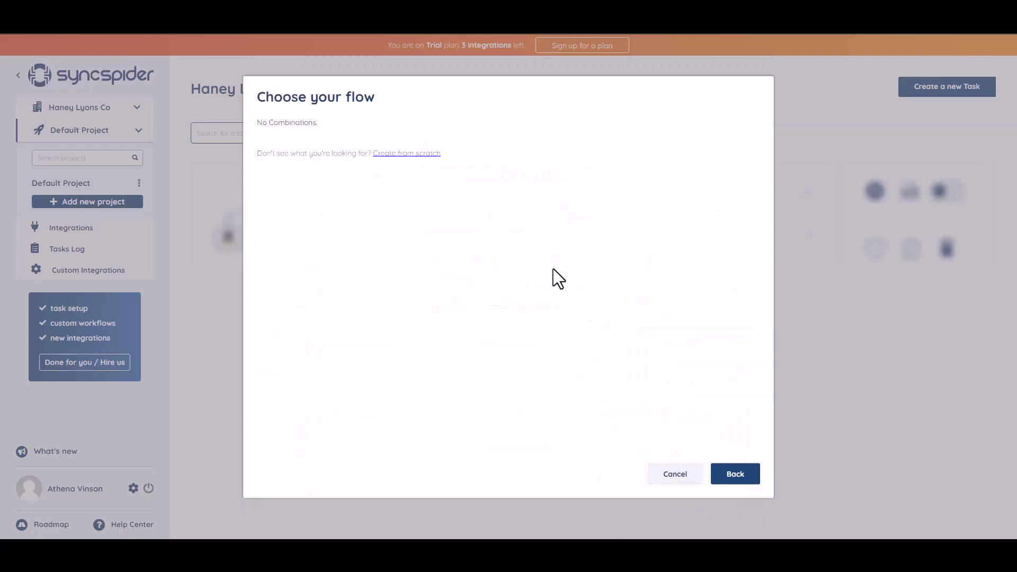
left_click(400, 154)
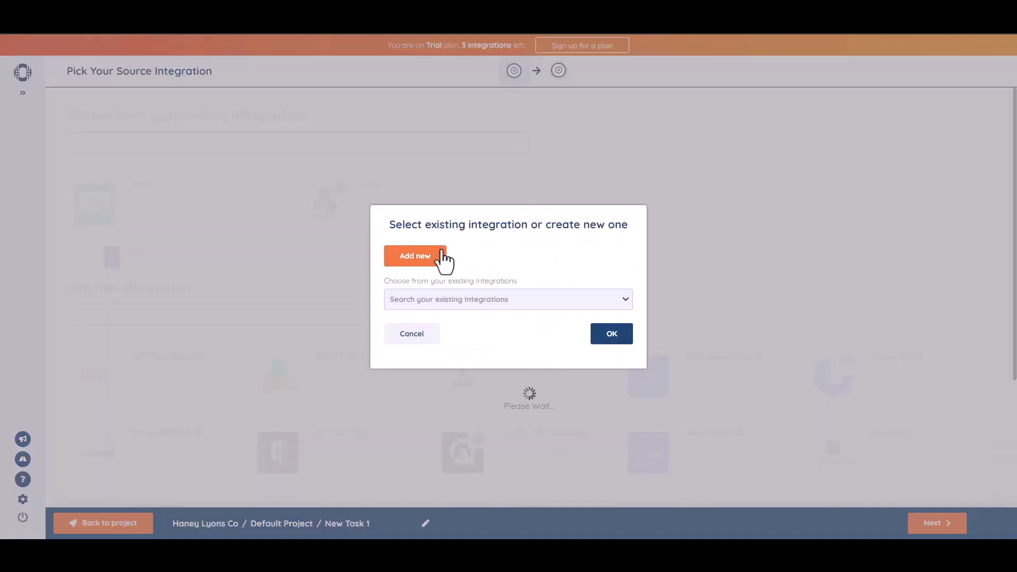
Step: Add a WebHooks source named 'Bit Integrations' and copy its generated webhook URL
left_click(443, 261)
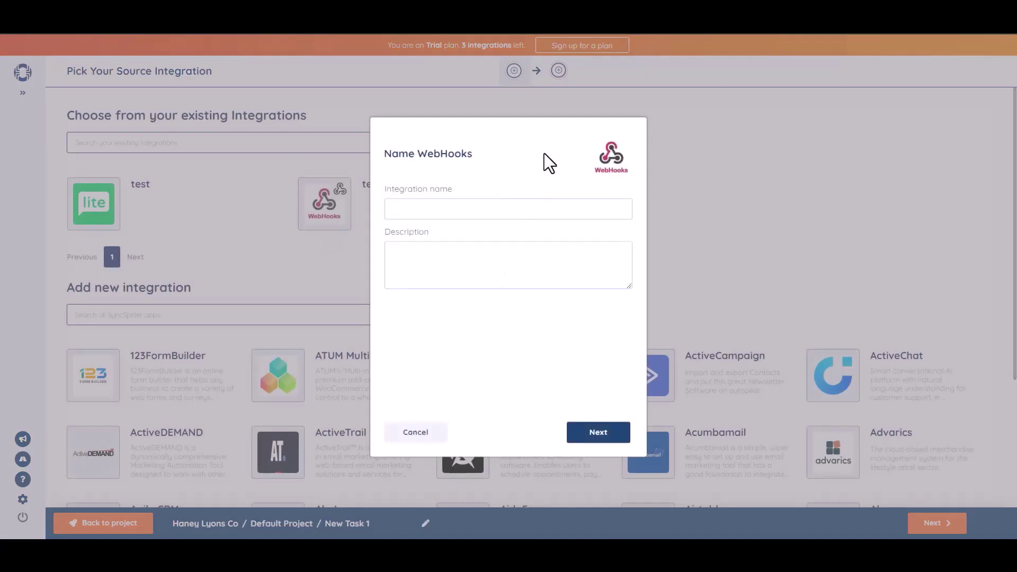
type("Bit Integrations")
left_click(600, 435)
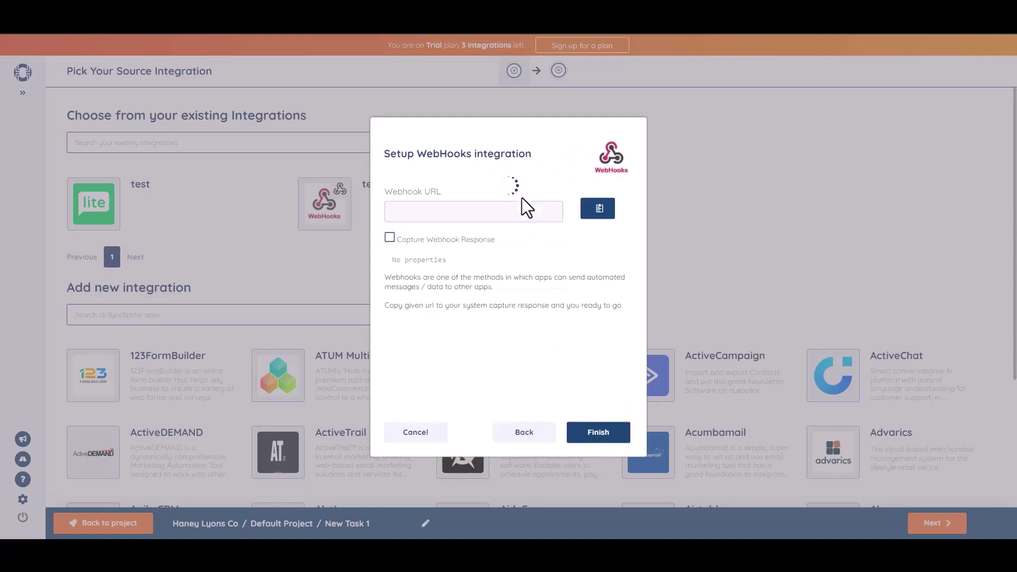
left_click(598, 209)
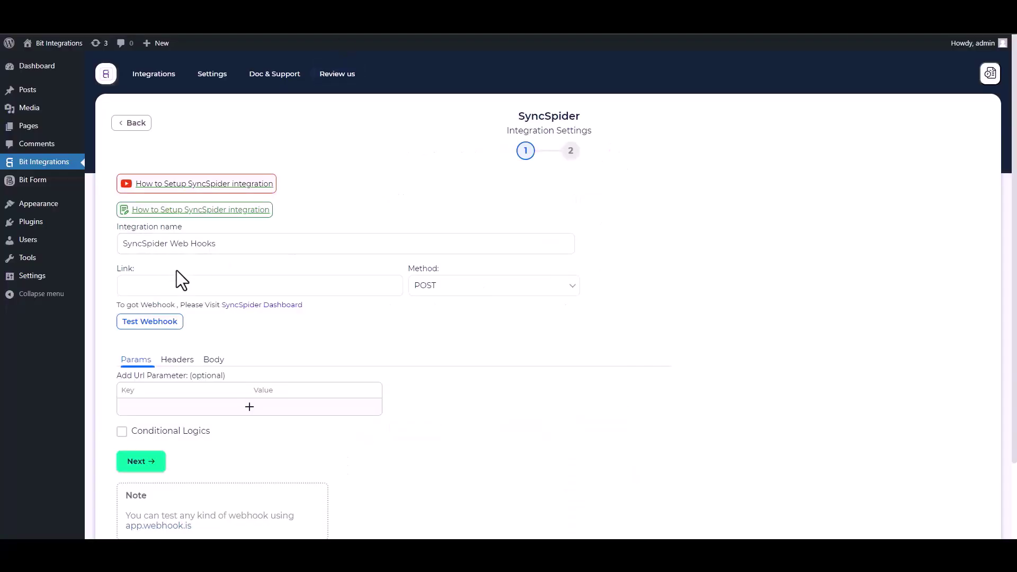
Step: Set the webhook Link to the SyncSpider URL, sending all form data as application/json
left_click(186, 283)
key("ctrl+v")
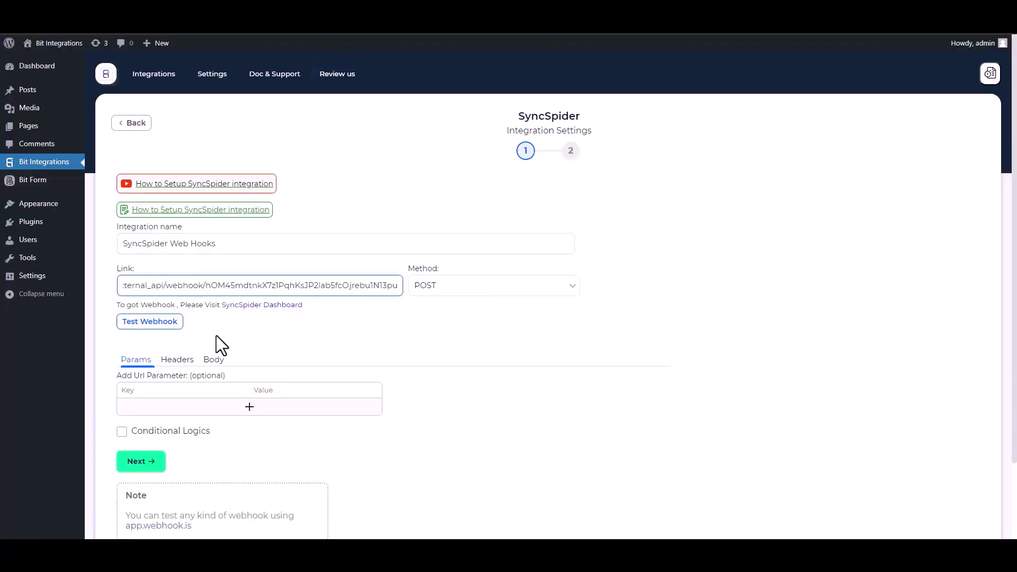
left_click(213, 360)
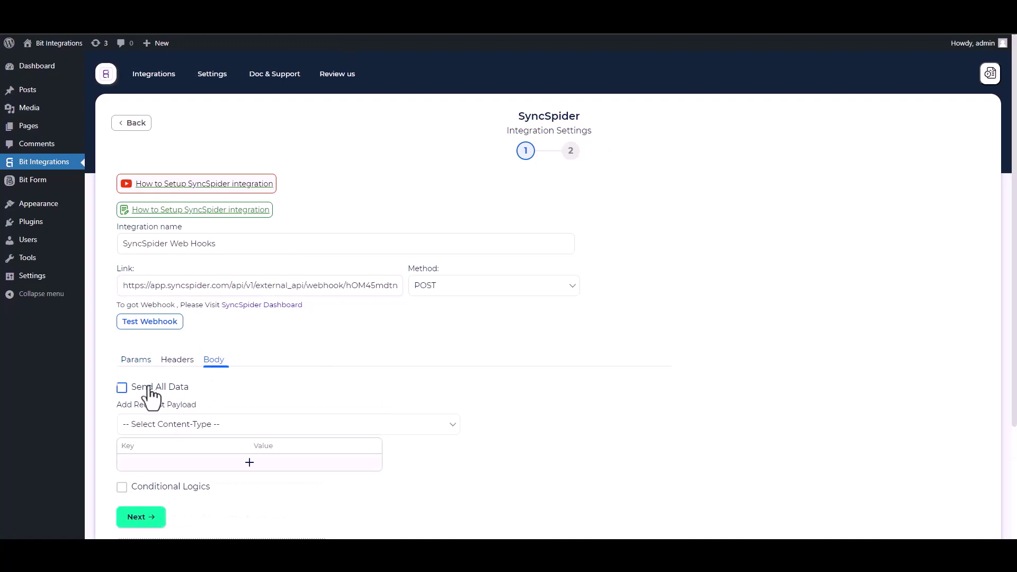
left_click(147, 389)
left_click(175, 424)
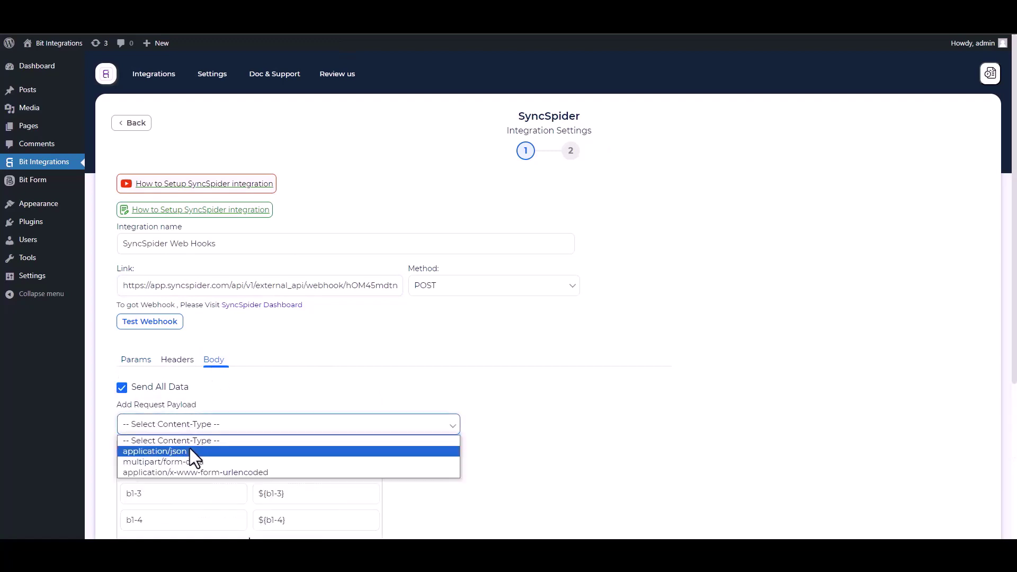
left_click(189, 450)
Step: Send a test request so SyncSpider captures the incoming webhook fields
scroll(249, 377, "down", 2)
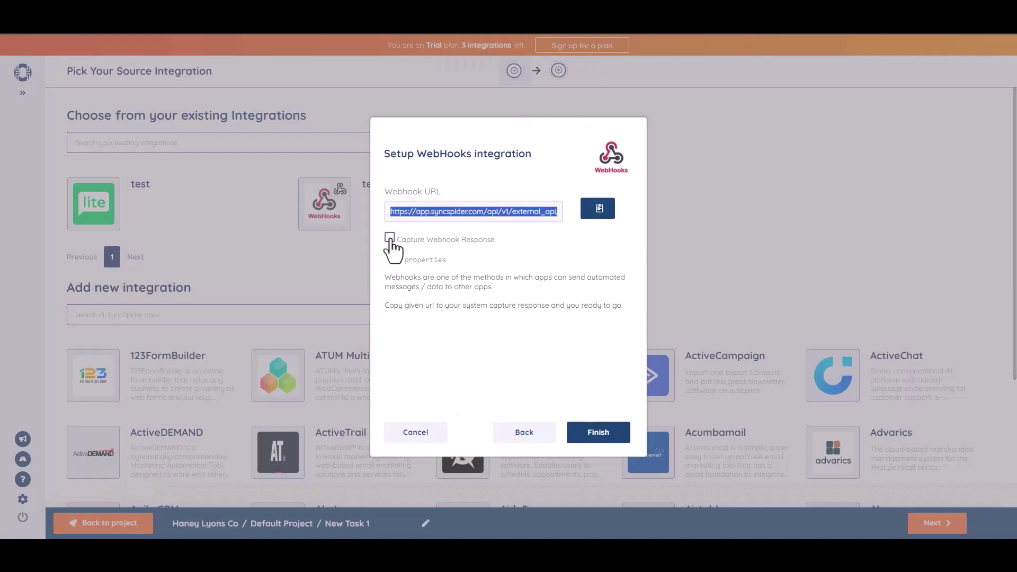
left_click(390, 238)
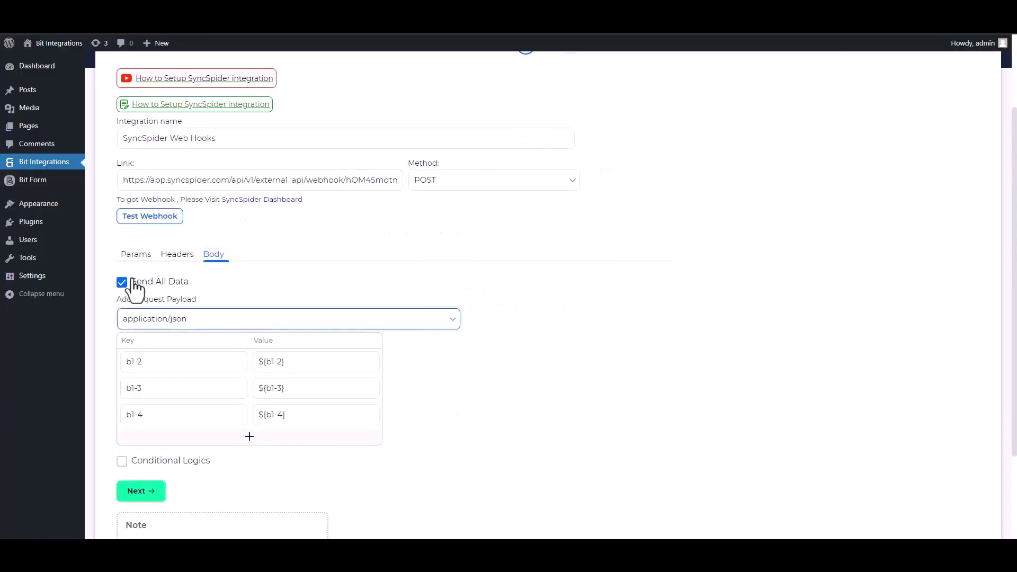
left_click(154, 217)
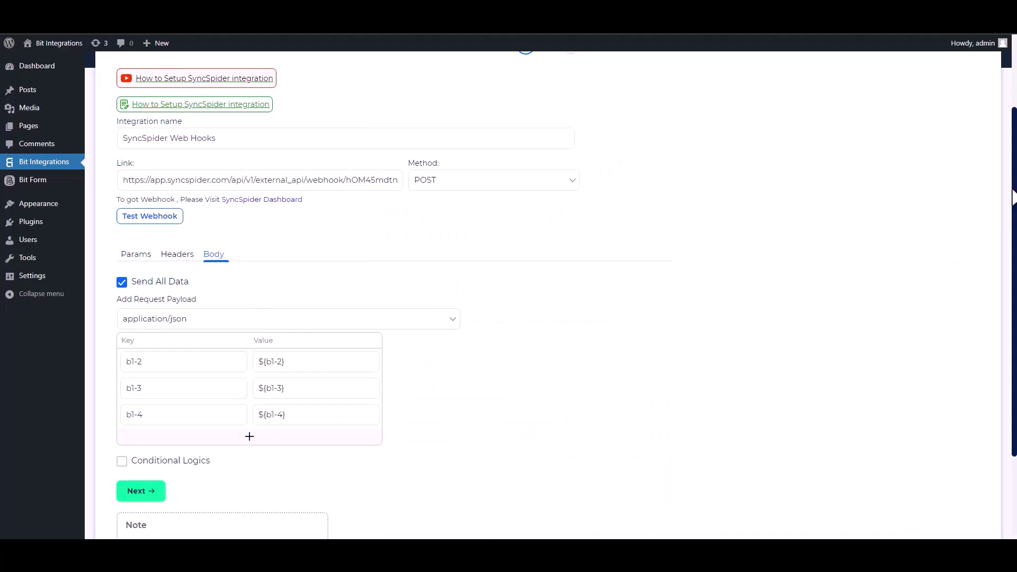
Step: Leave Conditional Logics off and Finish & Save the SyncSpider integration
scroll(805, 295, "down", 2)
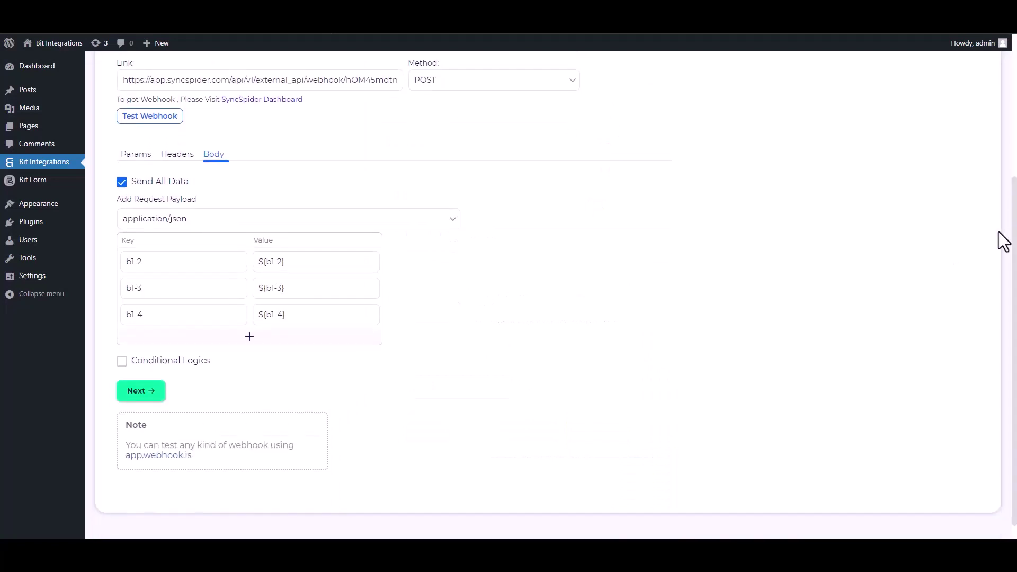
left_click(122, 361)
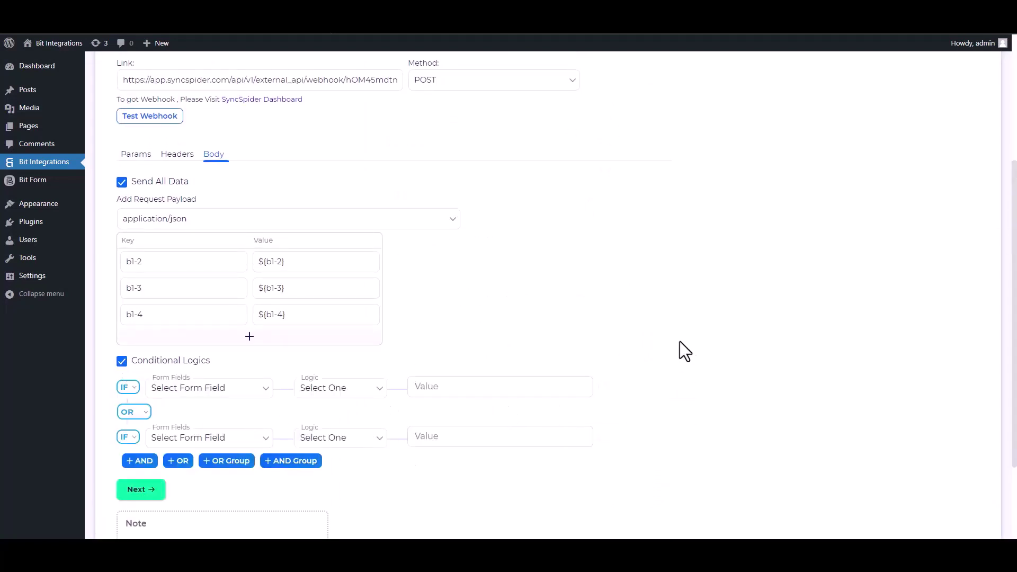
left_click(123, 361)
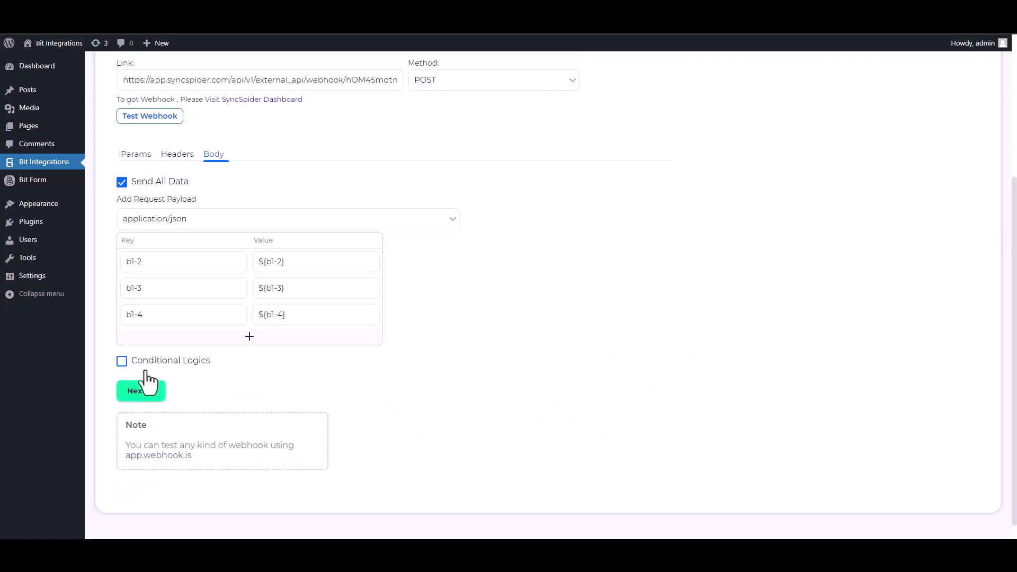
left_click(151, 392)
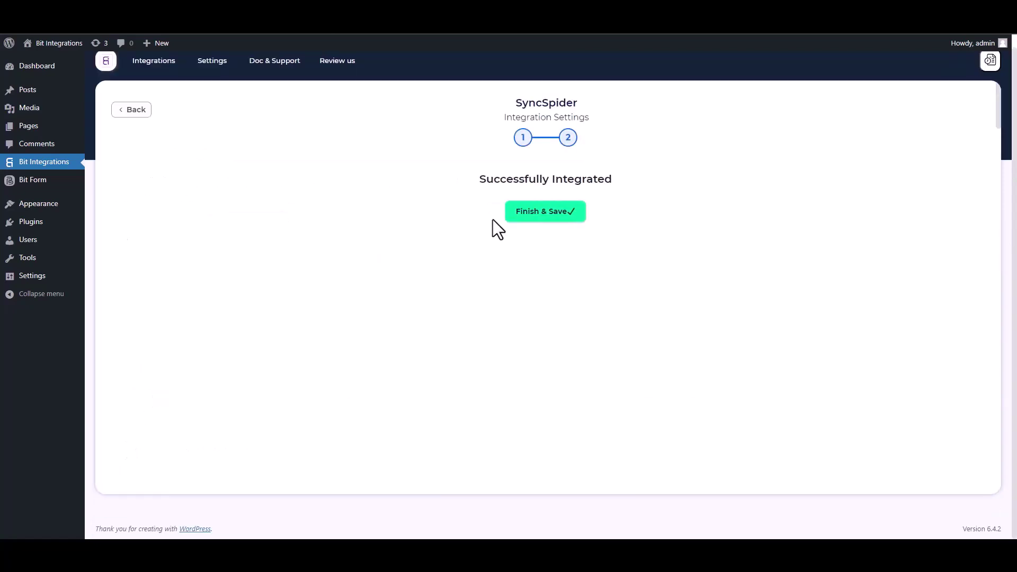
left_click(530, 217)
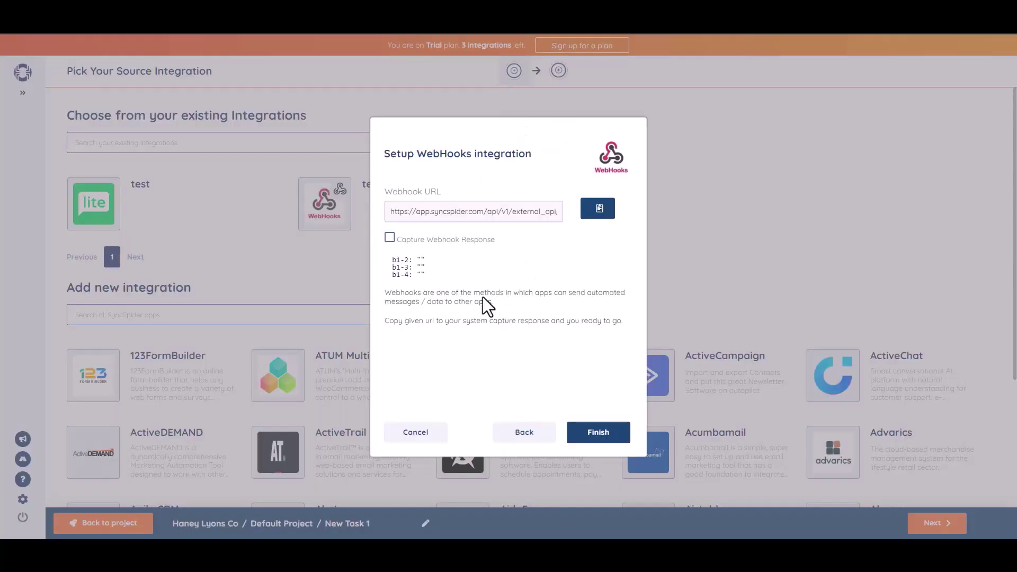
Step: Finish the WebHooks source setup with the captured b1-2, b1-3 and b1-4 fields
left_click(597, 433)
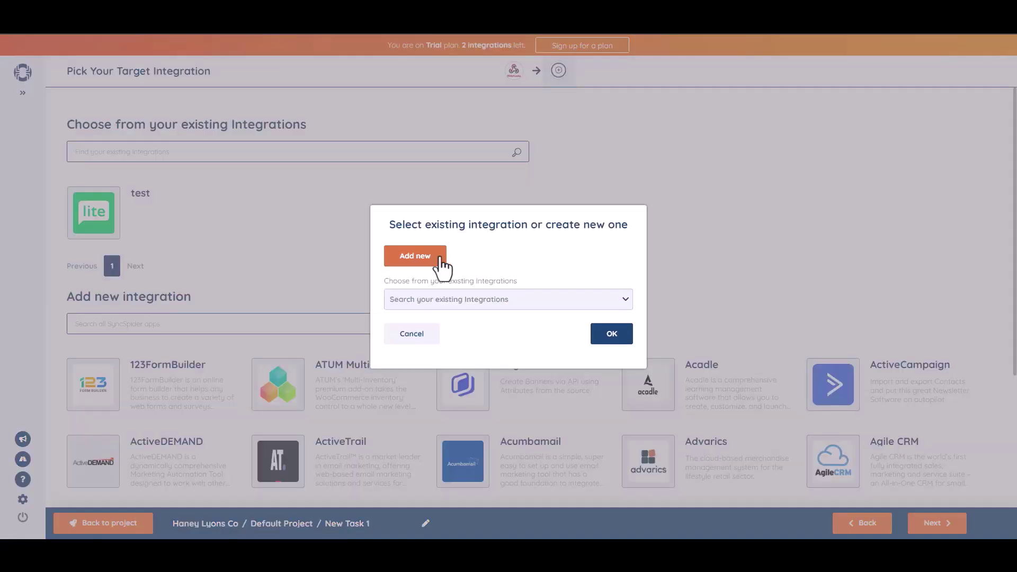
Step: Add a new MailerLite integration named Bit Integrations and connect it with the pasted API key
left_click(433, 259)
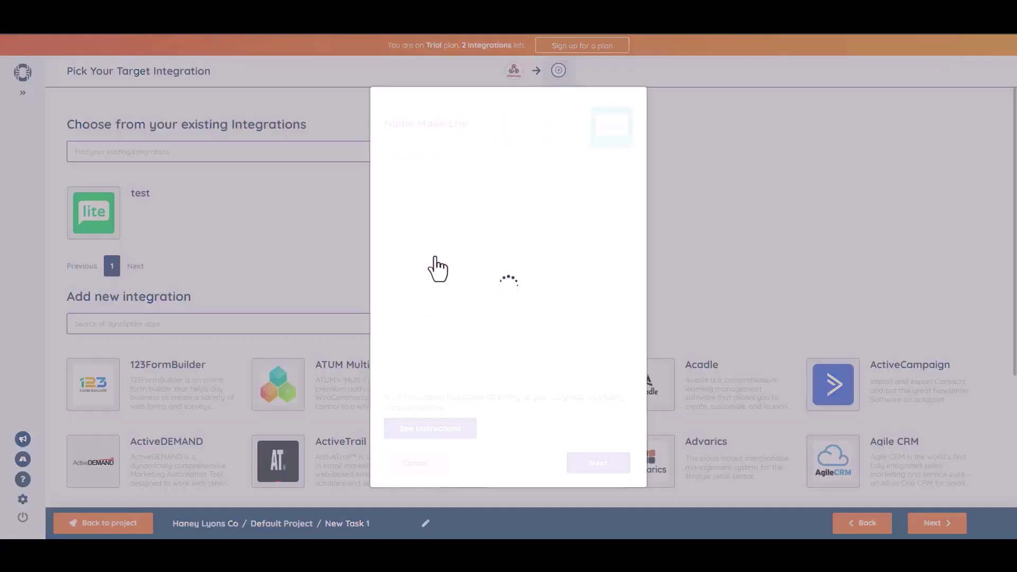
left_click(426, 177)
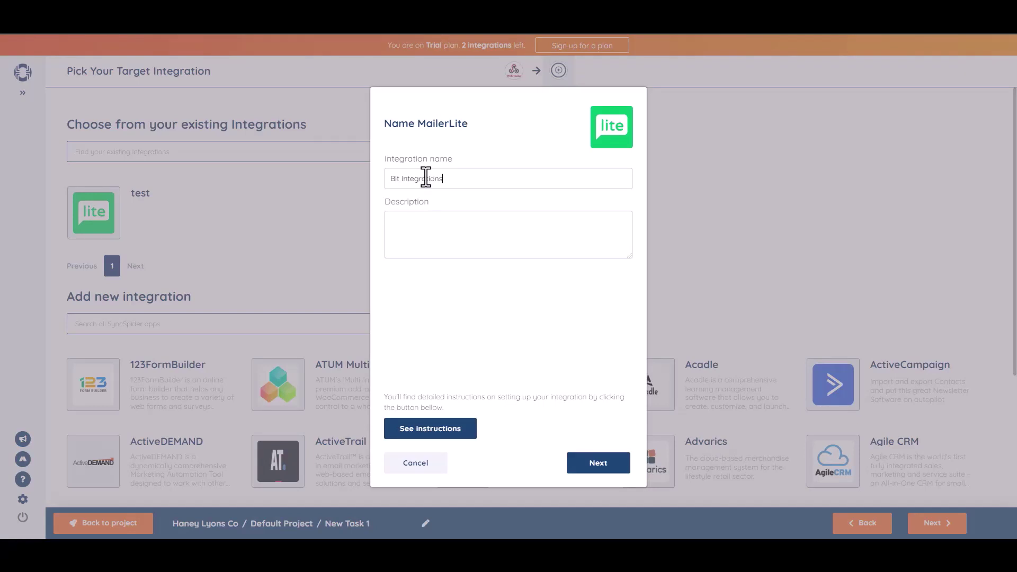
left_click(598, 463)
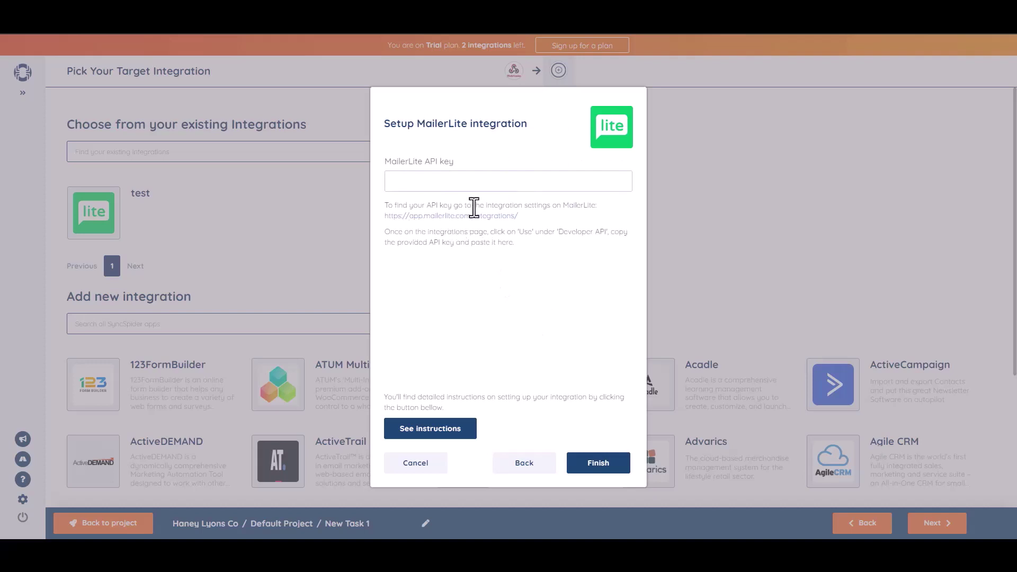
left_click(479, 188)
key("ctrl+v")
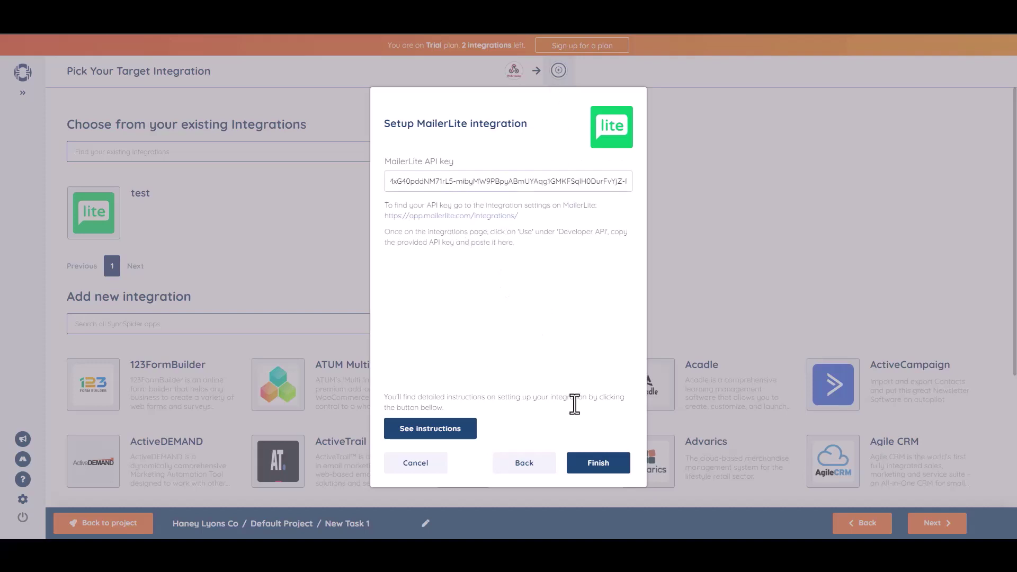
left_click(604, 468)
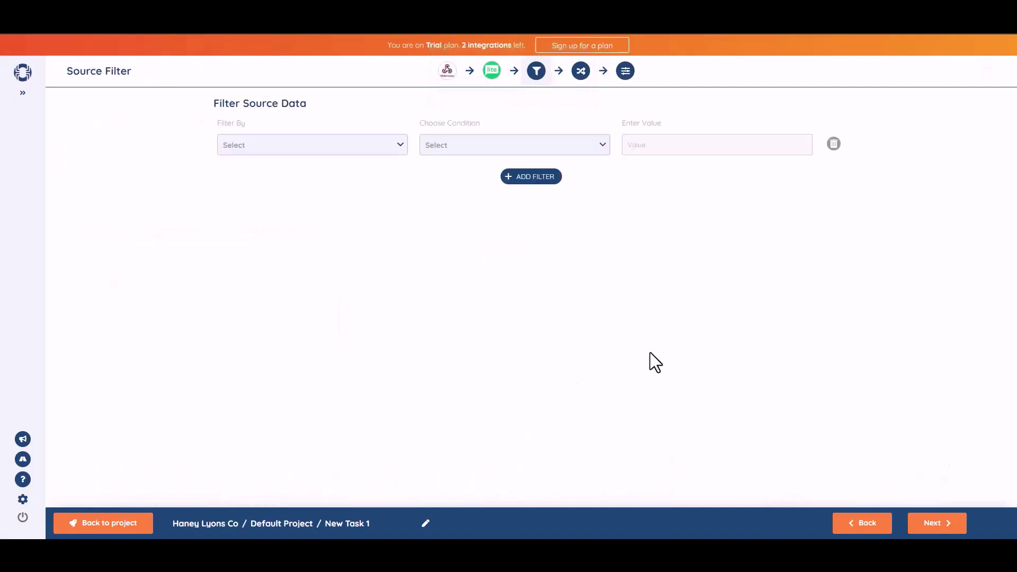
Step: Map b1-2 to the MailerLite Name field and b1-3 to Email
left_click(941, 525)
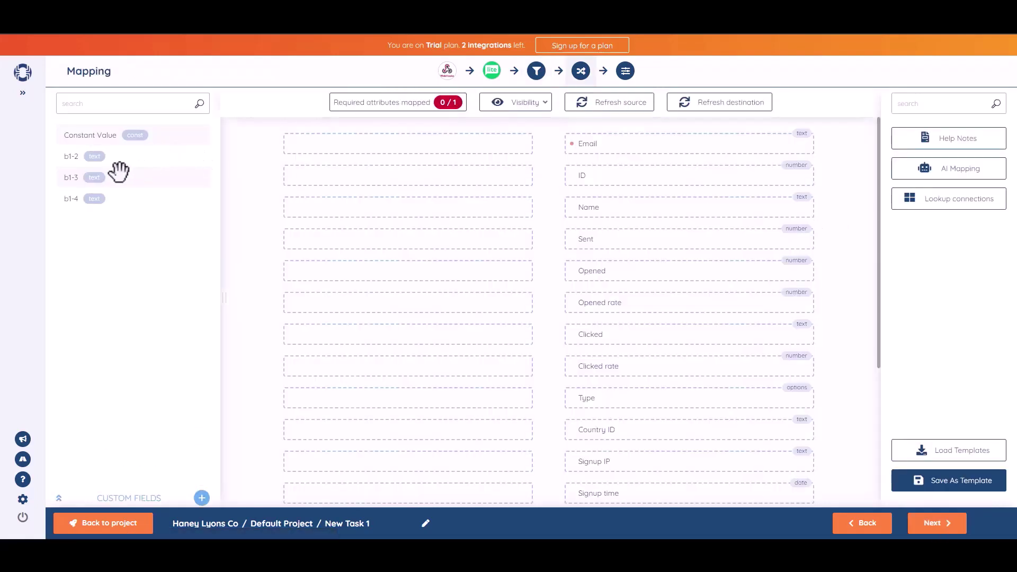
left_click_drag(139, 181, 443, 207)
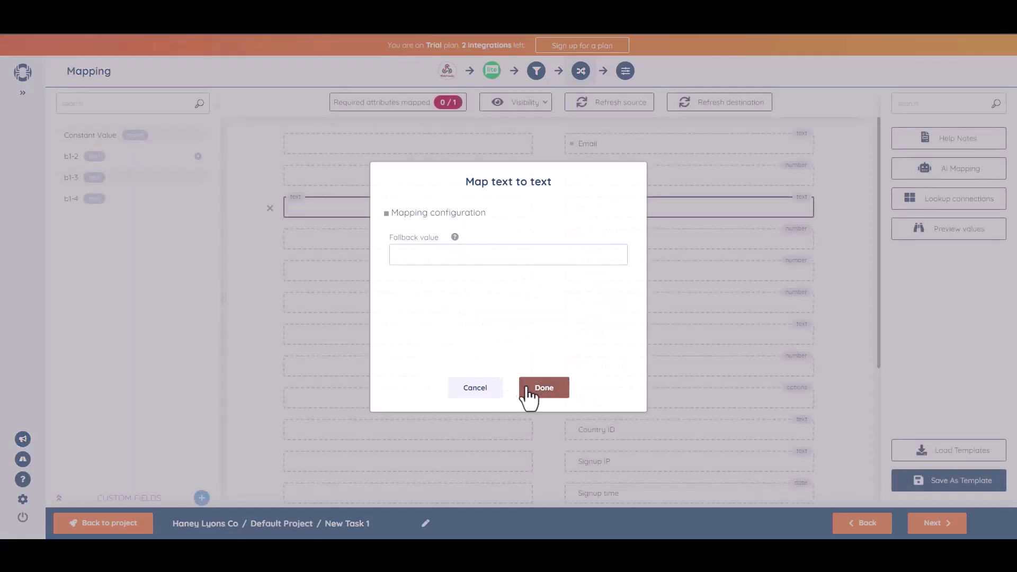
left_click(527, 389)
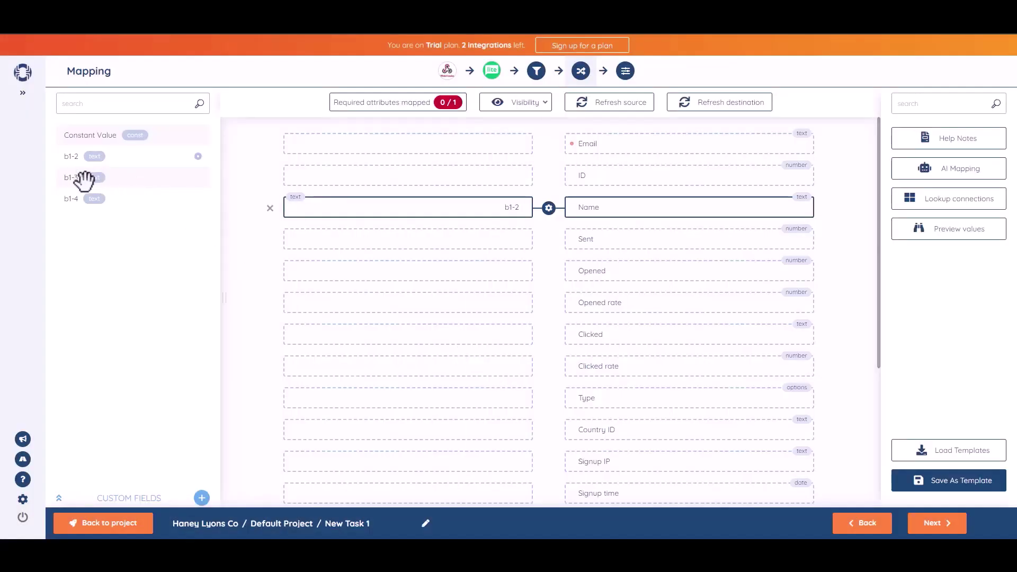
left_click_drag(80, 178, 422, 142)
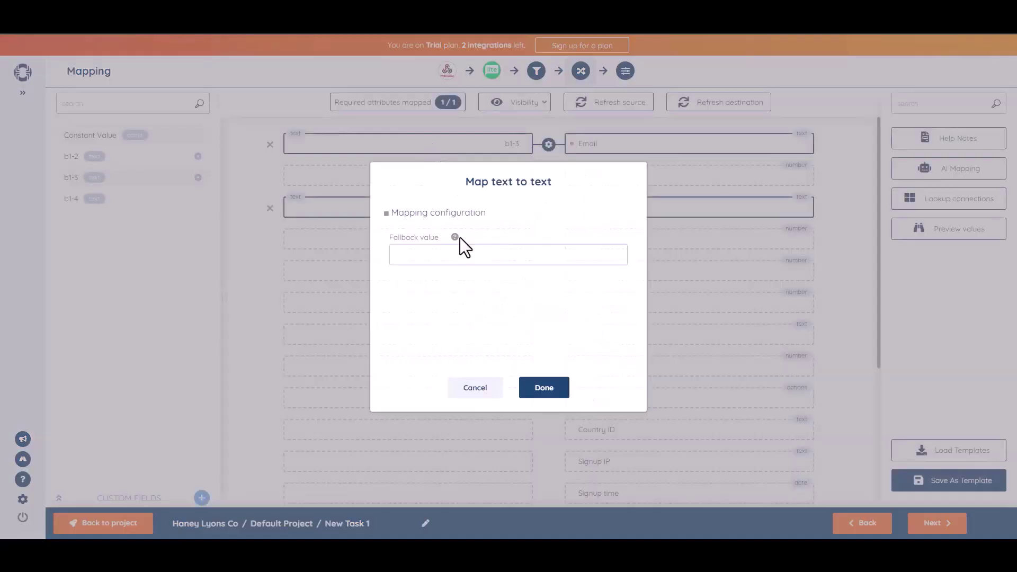
left_click(553, 391)
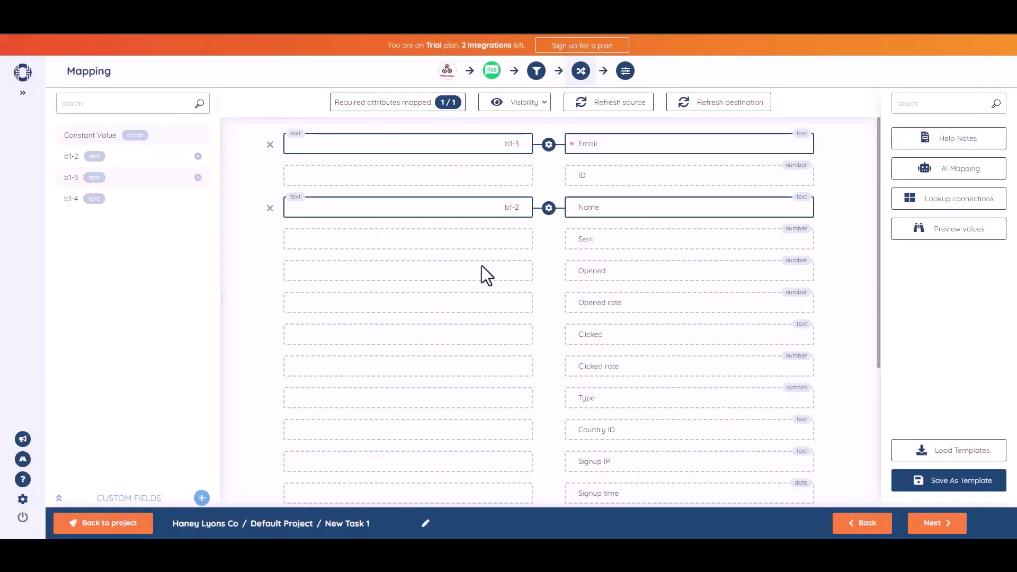
left_click(936, 524)
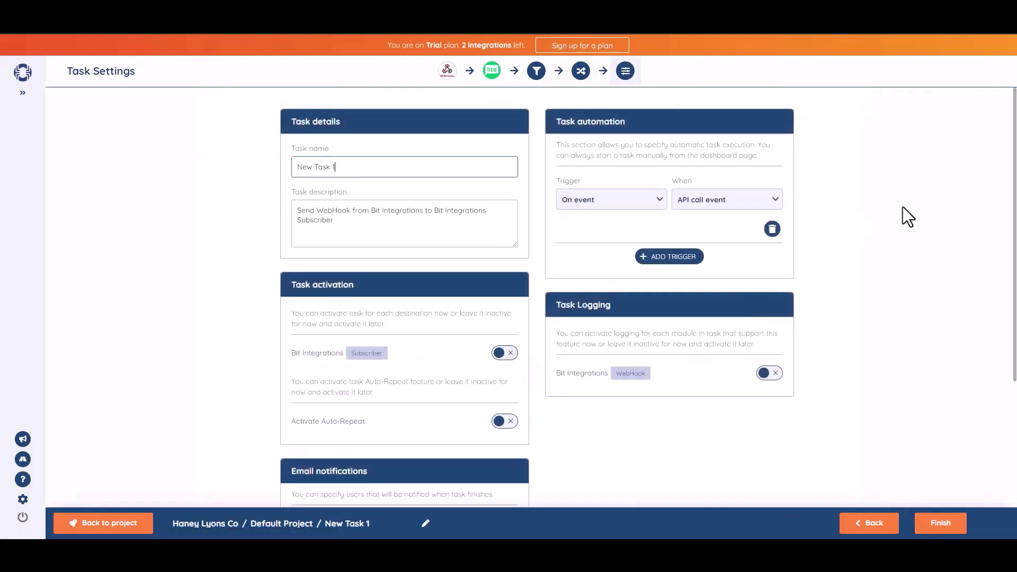
Step: Rename the task to 'Bit Integrations', activate its Subscriber destination, and save it
triple_click(368, 175)
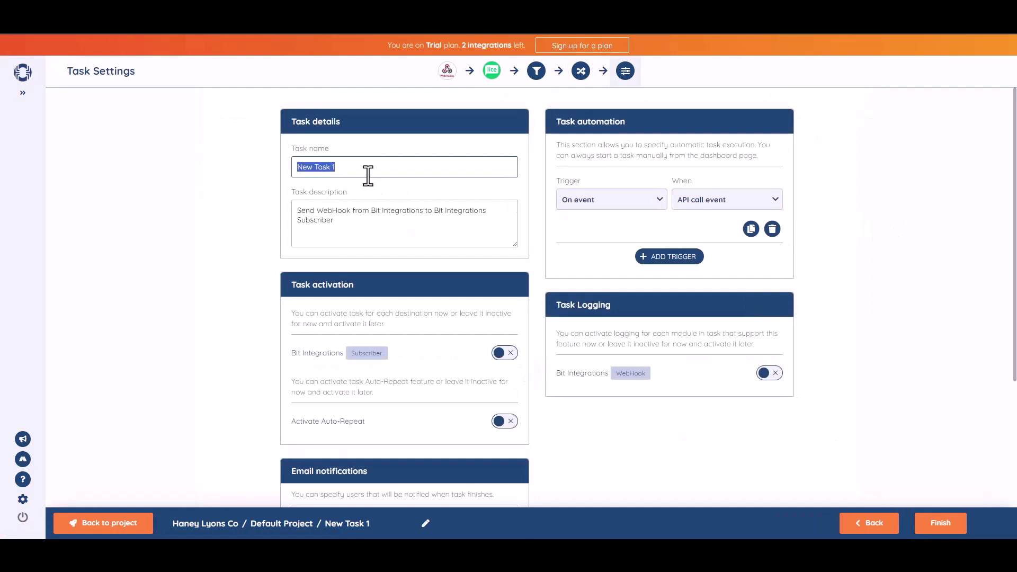
type("Bit Integrations")
left_click(938, 254)
scroll(938, 254, "down", 1)
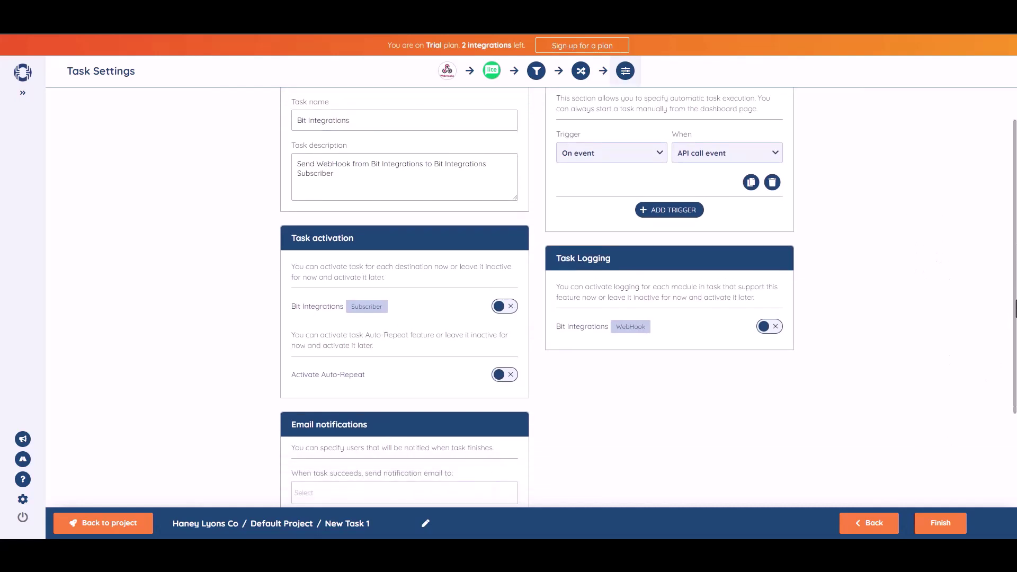
left_click(509, 299)
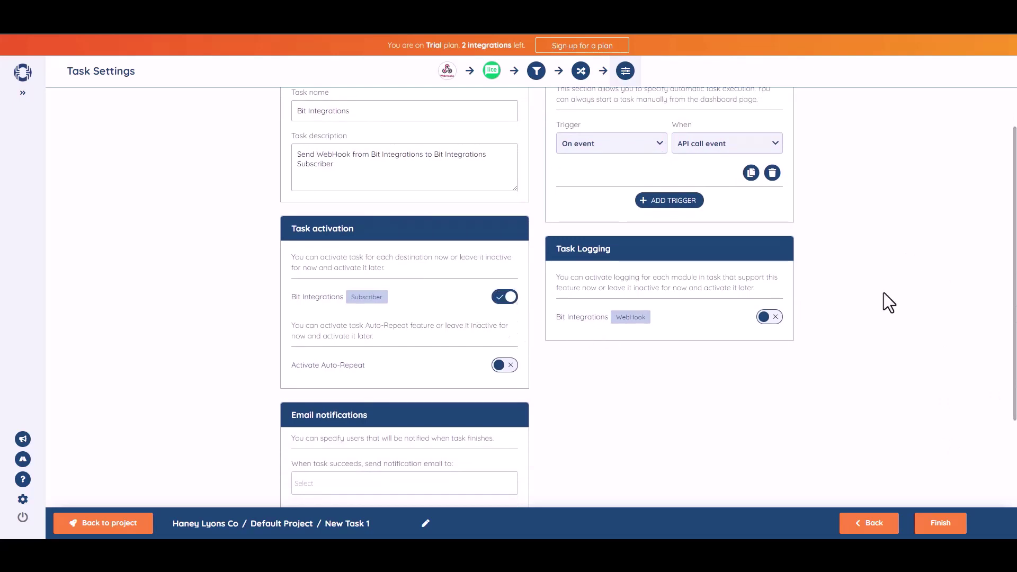
scroll(956, 474, "down", 2)
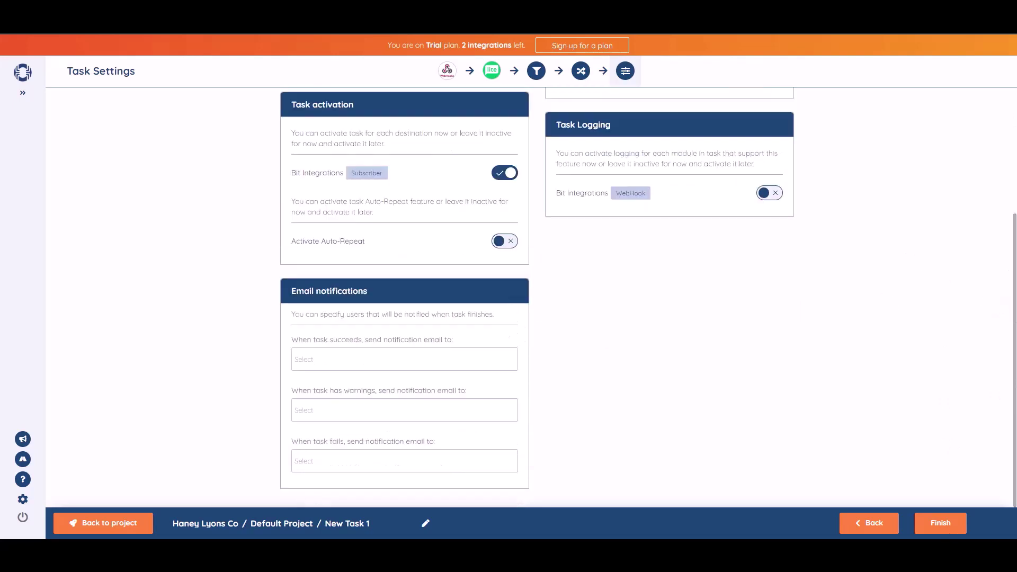
left_click(935, 523)
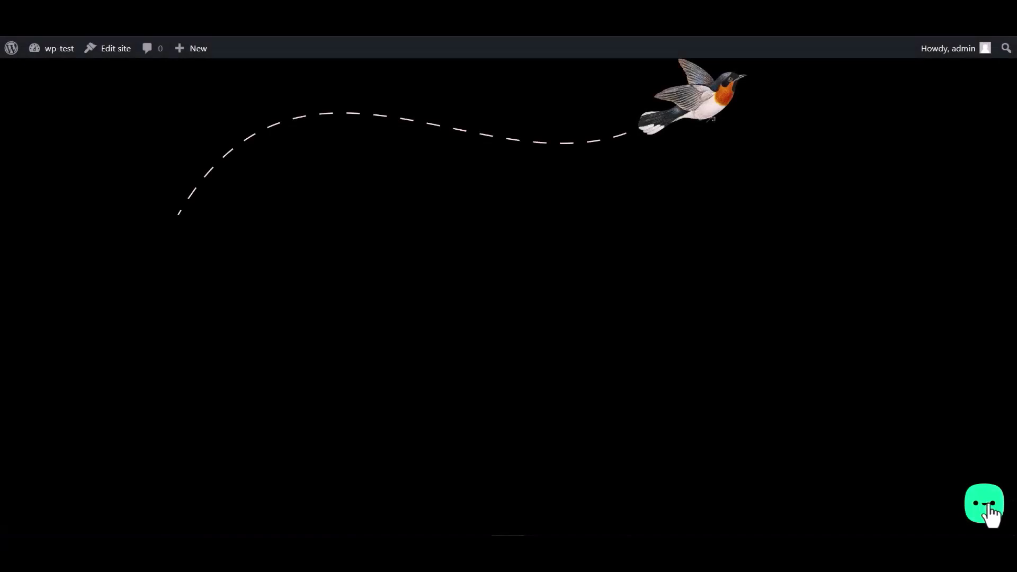
Step: Submit the Bit Integrations chat form with Name 'Bit Integrations', a sample email and a number
left_click(990, 515)
left_click(923, 460)
left_click(846, 345)
type("Bit Integrations")
left_click(855, 371)
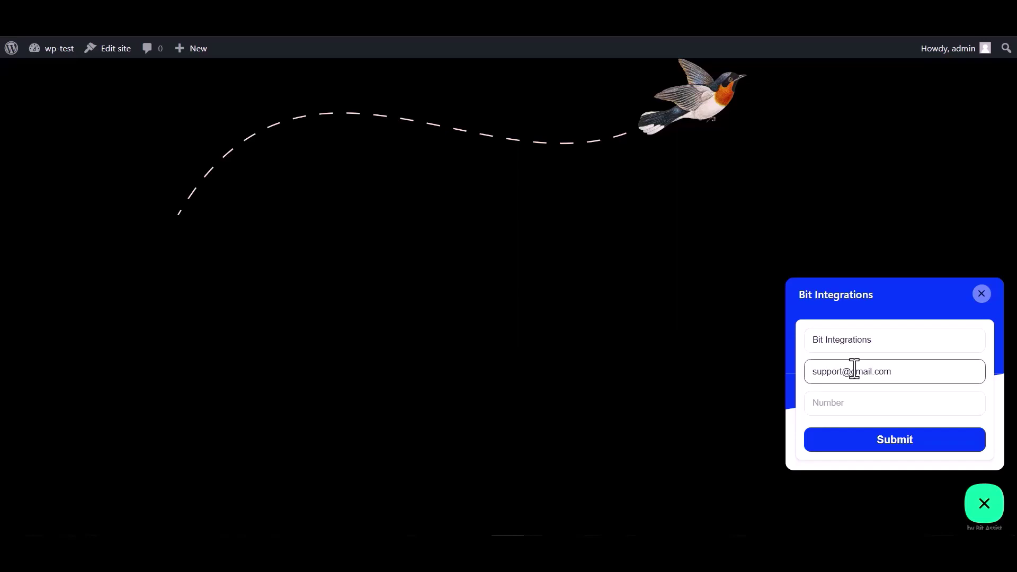
left_click(839, 397)
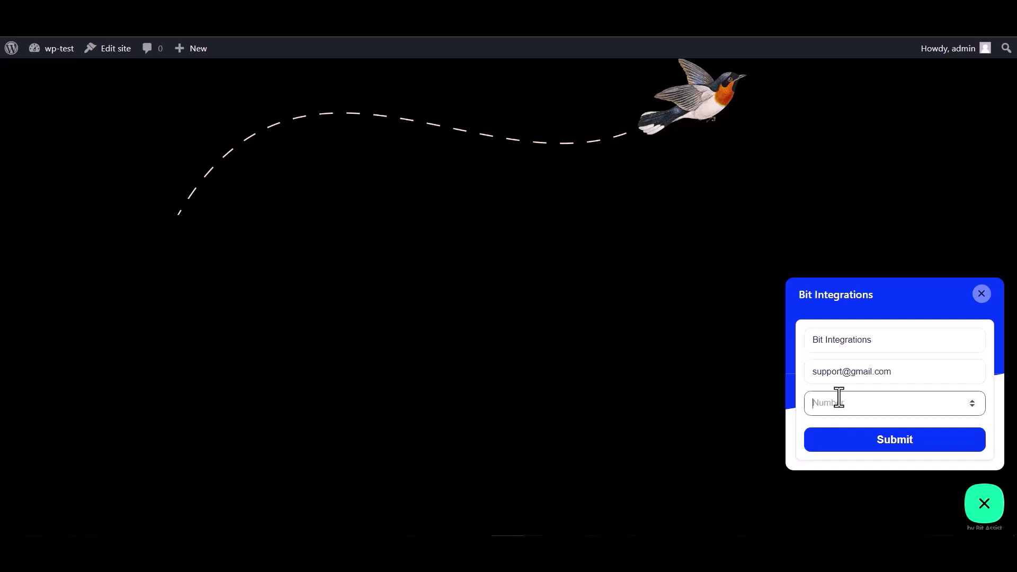
type("444555666")
left_click(897, 450)
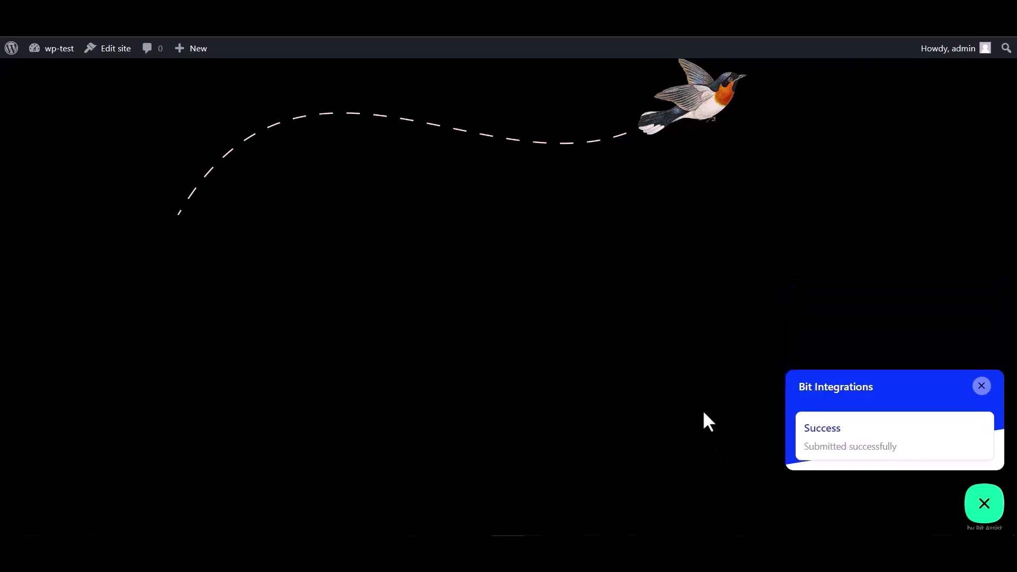